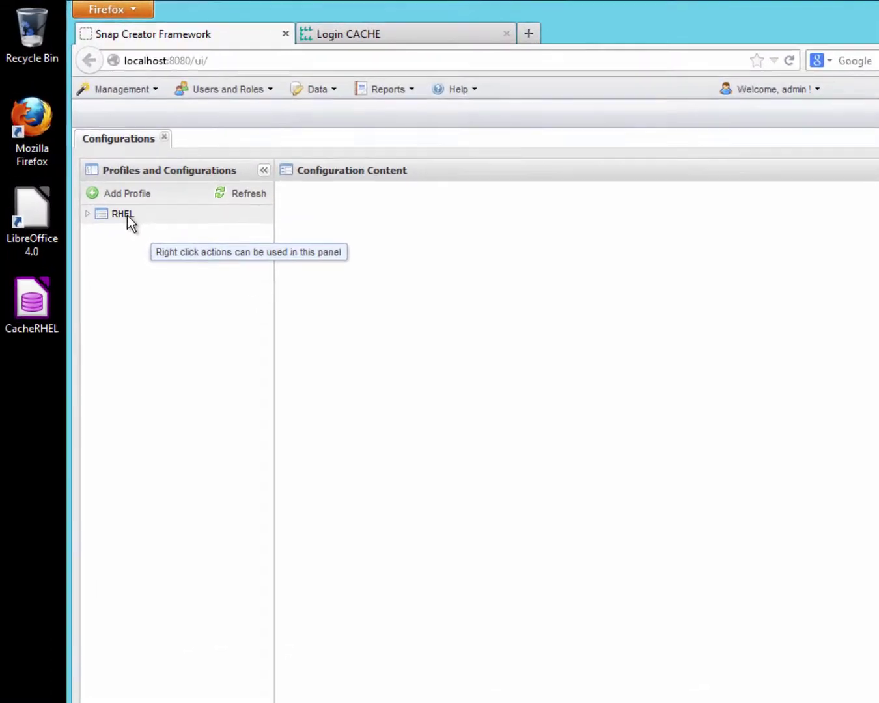
- Create a new configuration named Cache under the RHEL profile and continue to the plug-in type selection
{"action": "right_click", "coordinate": [127, 218]}
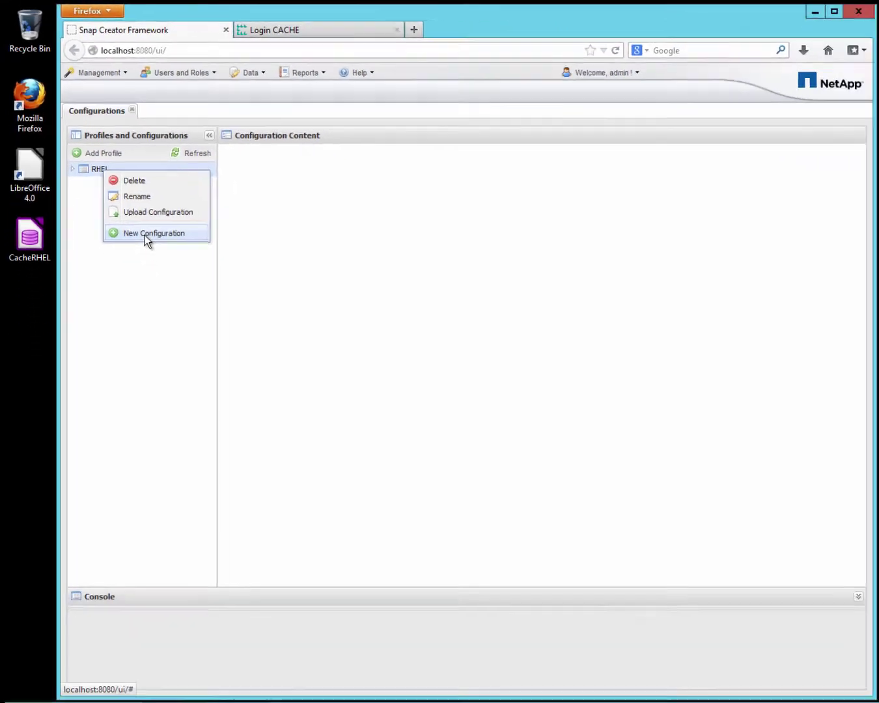
{"action": "left_click", "coordinate": [195, 320]}
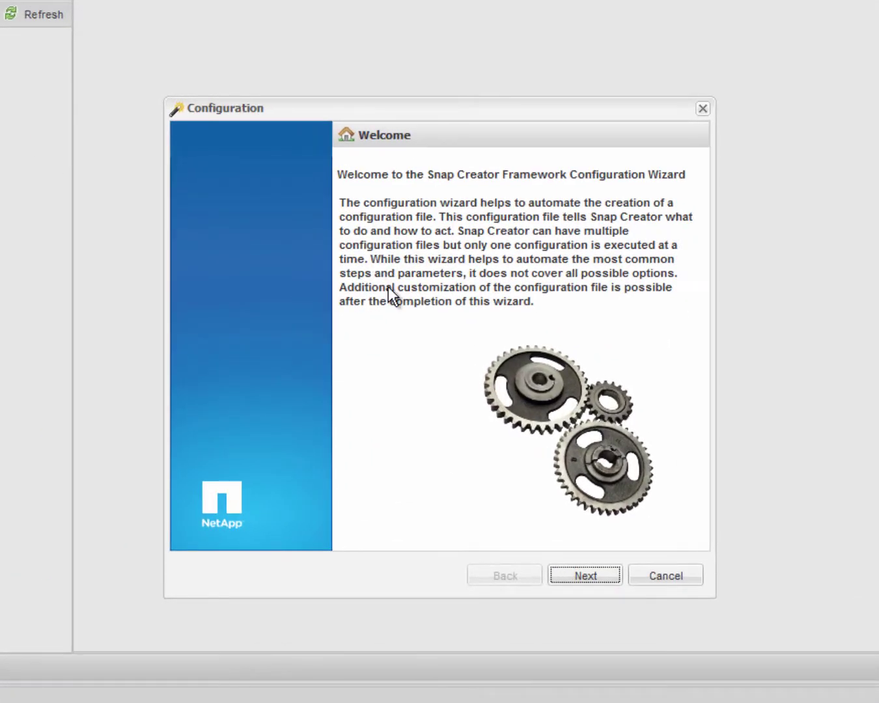
{"action": "left_click", "coordinate": [585, 574]}
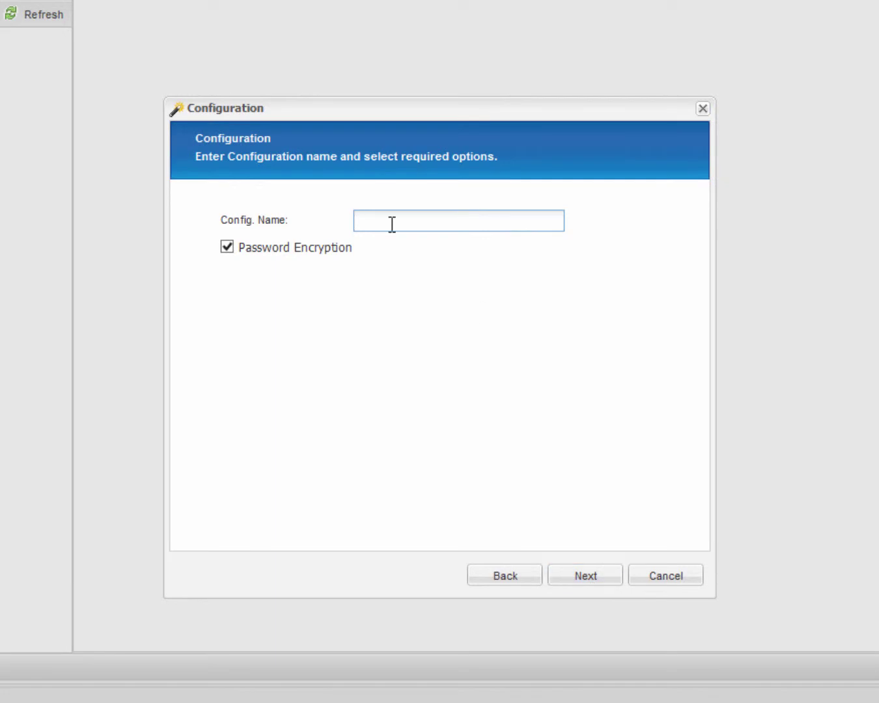
{"action": "type", "text": "Cache"}
{"action": "left_click", "coordinate": [572, 575]}
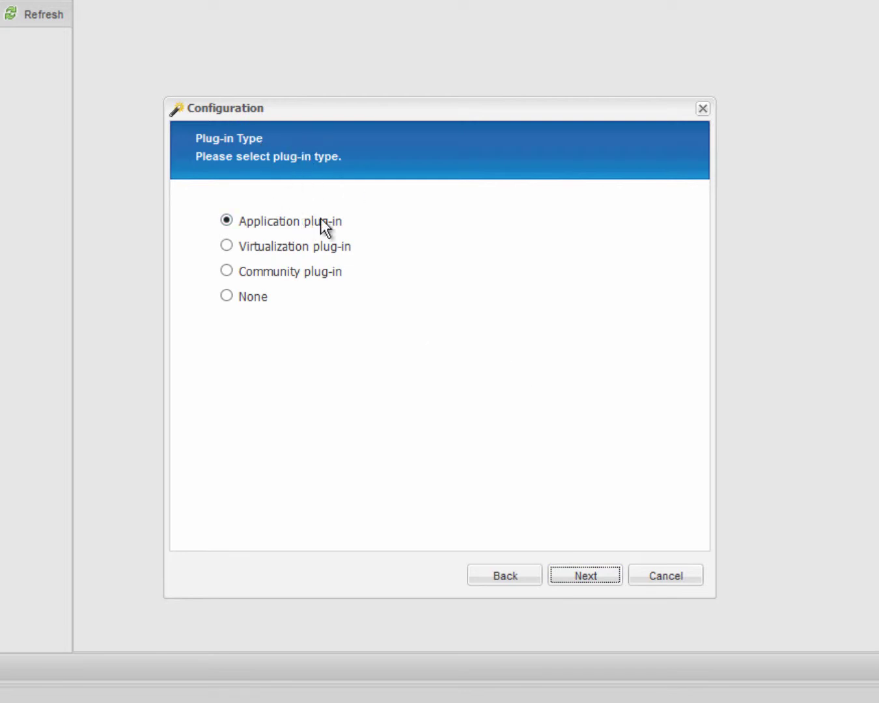
- Choose the Community plug-in type and select the Cache plug-in for the configuration
{"action": "left_click", "coordinate": [226, 270]}
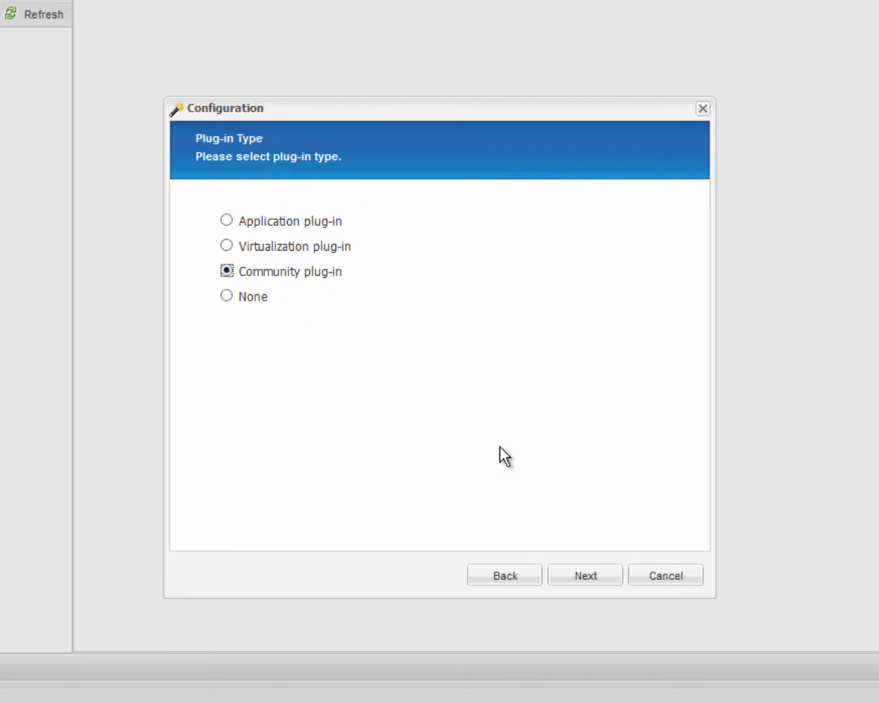
{"action": "left_click", "coordinate": [573, 575]}
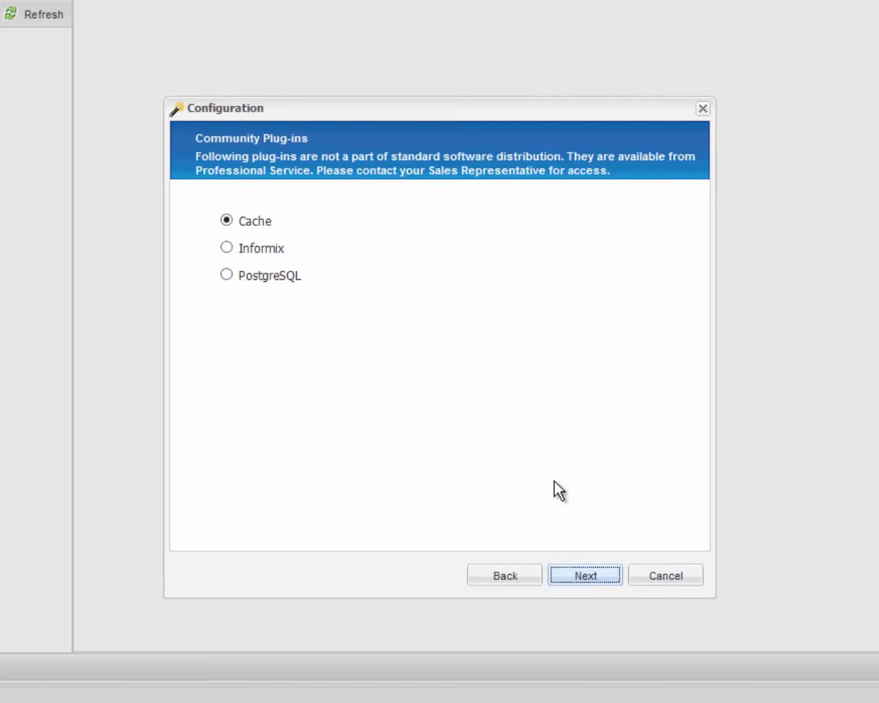
{"action": "left_click", "coordinate": [262, 222]}
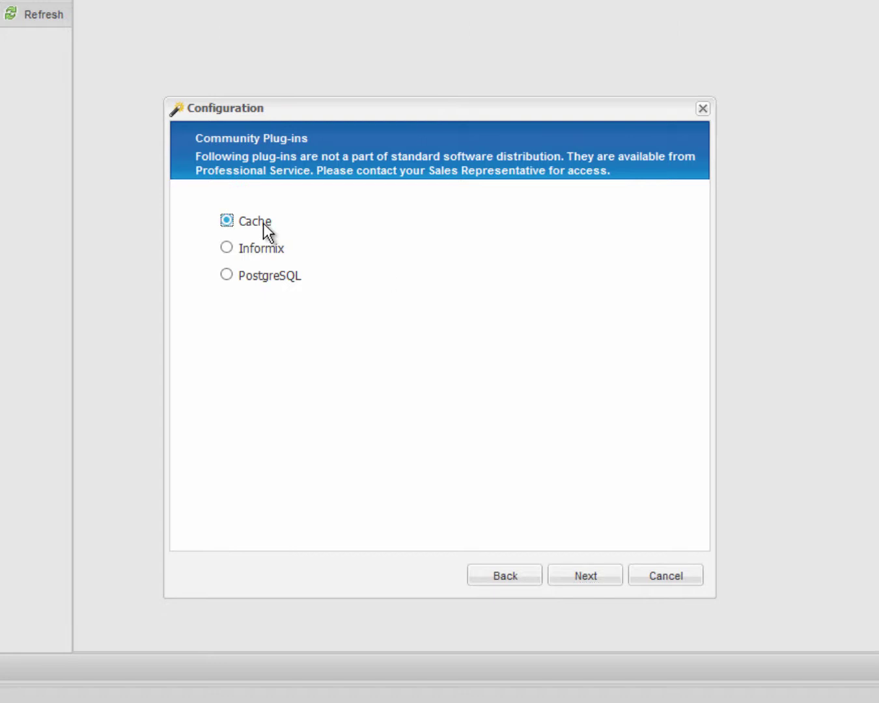
{"action": "left_click", "coordinate": [588, 577]}
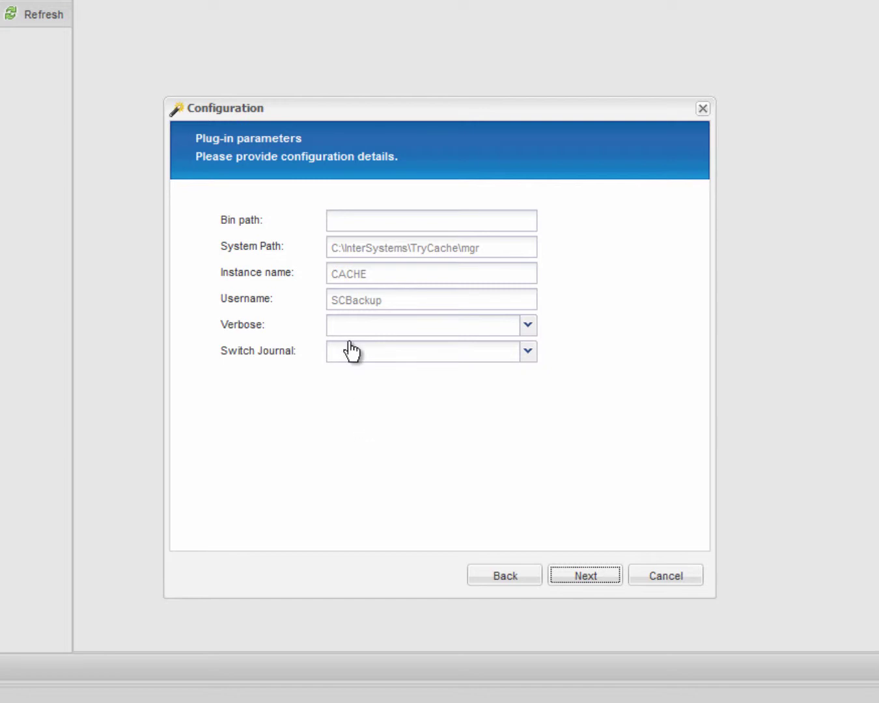
- Set the plug-in parameters to bin path /usr/cachesys/bin, Verbose On, and Switch Journal to Switch journal on freeze, and accept them
{"action": "left_click", "coordinate": [375, 218]}
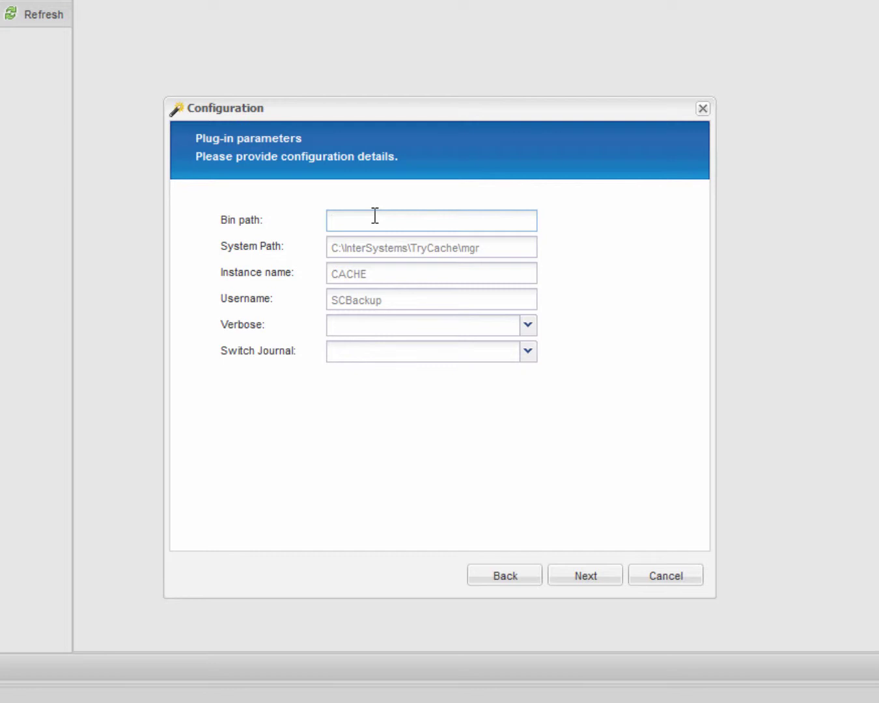
{"action": "type", "text": "/usr/cachesys/bin"}
{"action": "mouse_move", "coordinate": [477, 247]}
{"action": "mouse_move", "coordinate": [402, 300]}
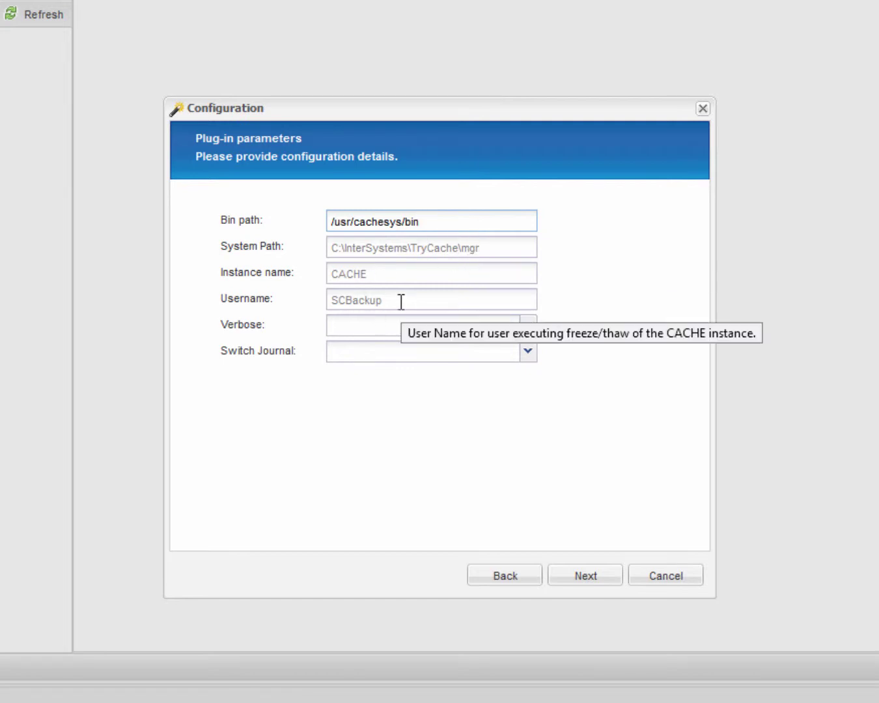
{"action": "left_click", "coordinate": [391, 325]}
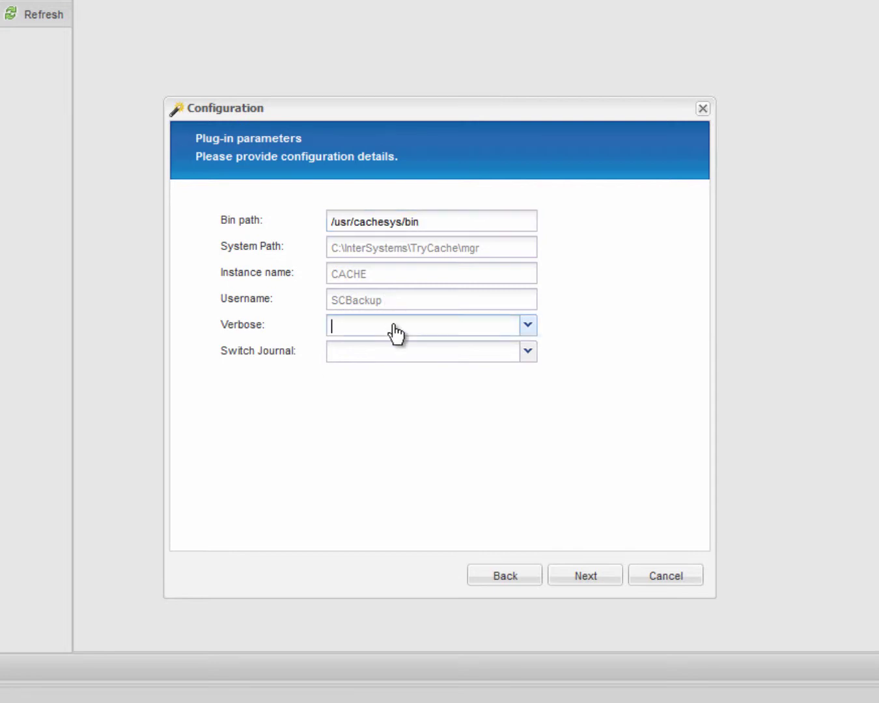
{"action": "left_click", "coordinate": [369, 368]}
{"action": "left_click", "coordinate": [366, 354]}
{"action": "left_click", "coordinate": [371, 394]}
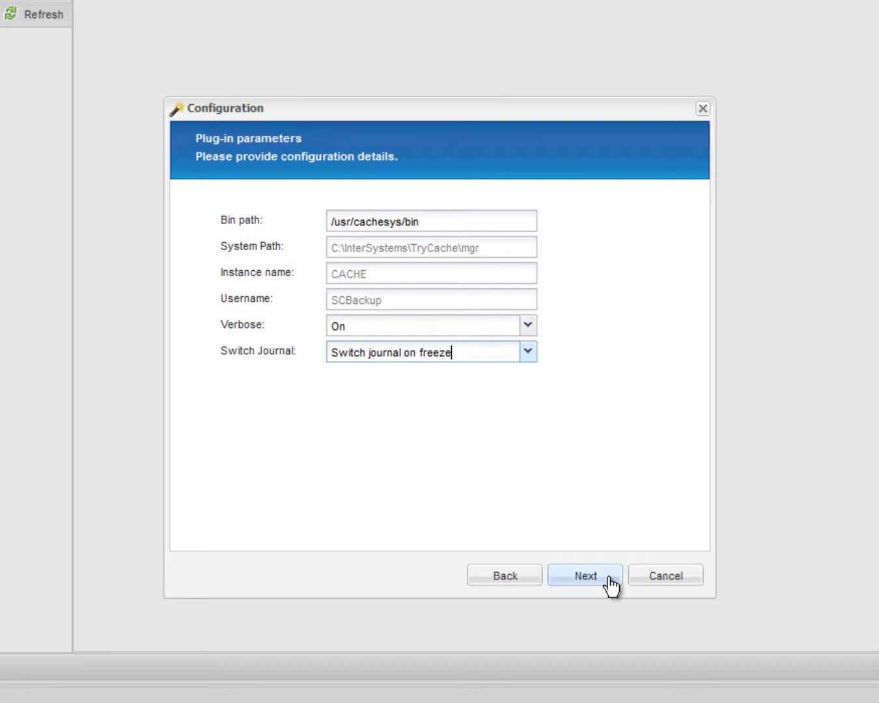
{"action": "left_click", "coordinate": [584, 575]}
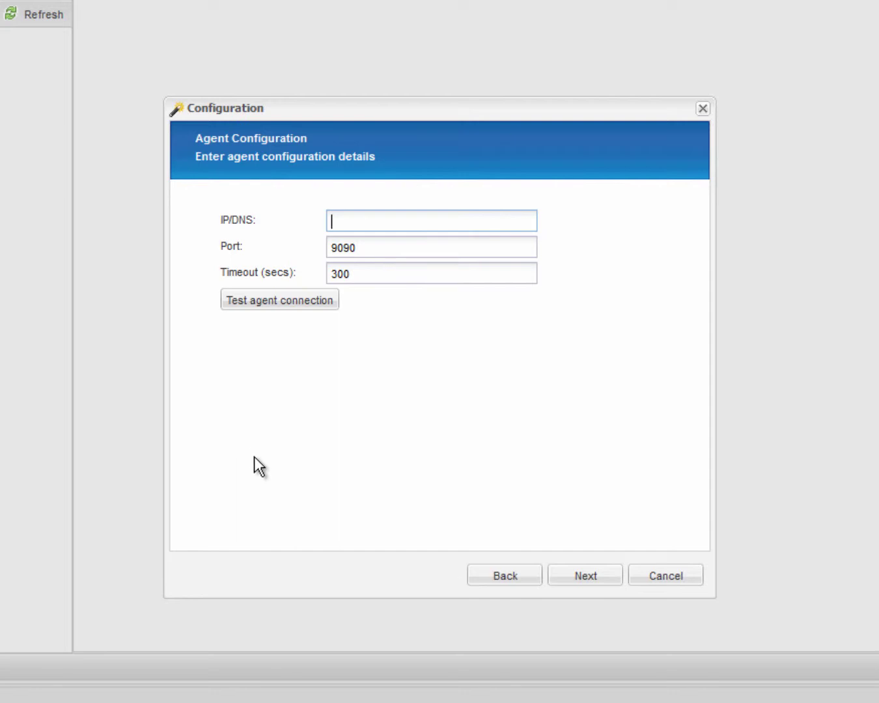
- Set the agent's IP/DNS to 10.63.147.192, test the agent connection, and accept the agent configuration
{"action": "type", "text": "10.63.147.192"}
{"action": "left_click", "coordinate": [290, 298]}
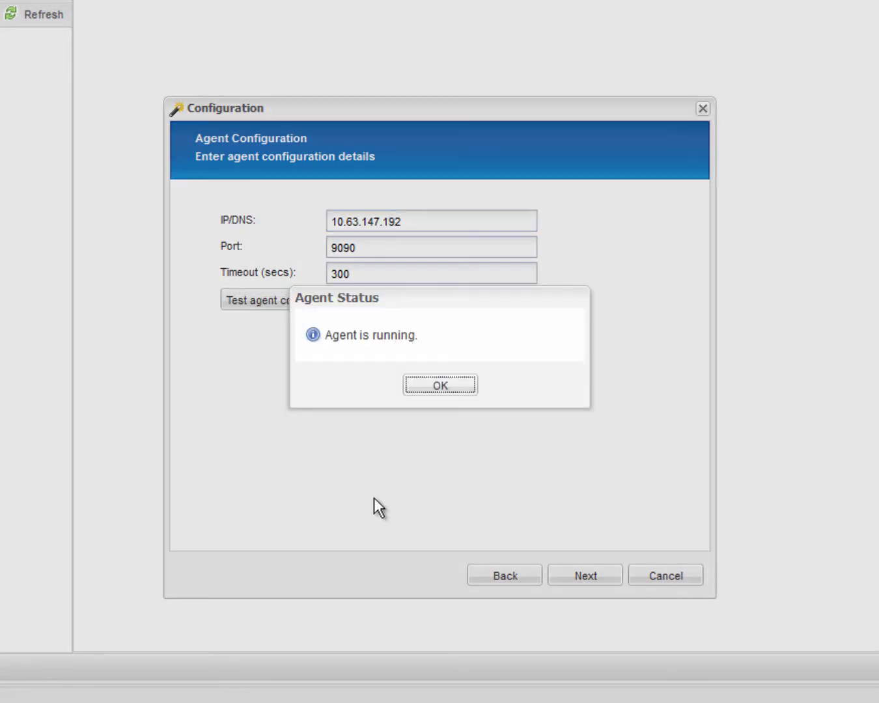
{"action": "left_click", "coordinate": [459, 387]}
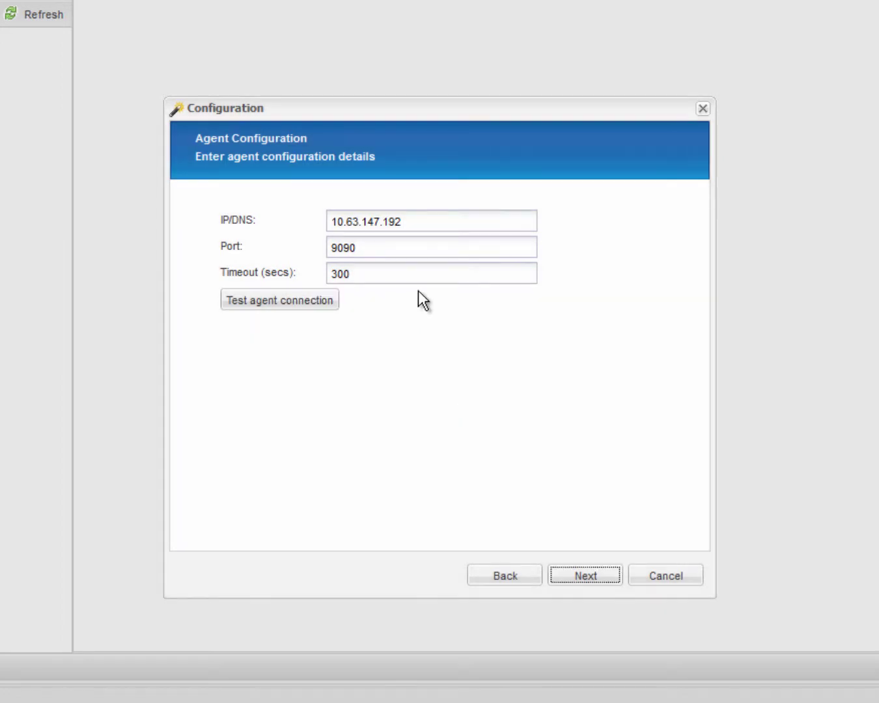
{"action": "left_click", "coordinate": [585, 575]}
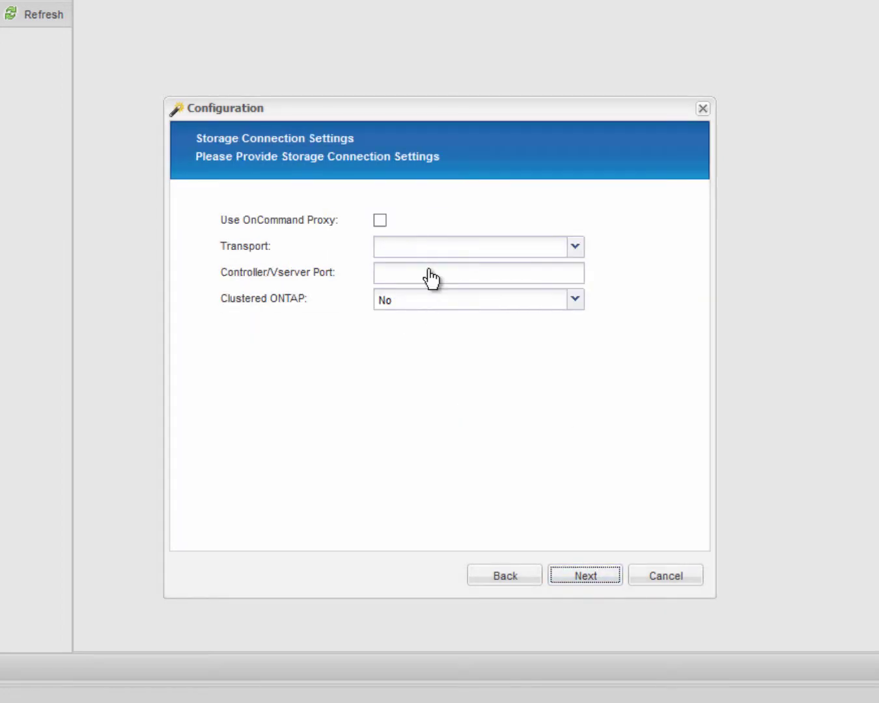
- Set the storage connection transport to HTTP and Clustered ONTAP to Yes, then accept the settings and acknowledge the mode notice
{"action": "left_click", "coordinate": [426, 246]}
{"action": "left_click", "coordinate": [403, 271]}
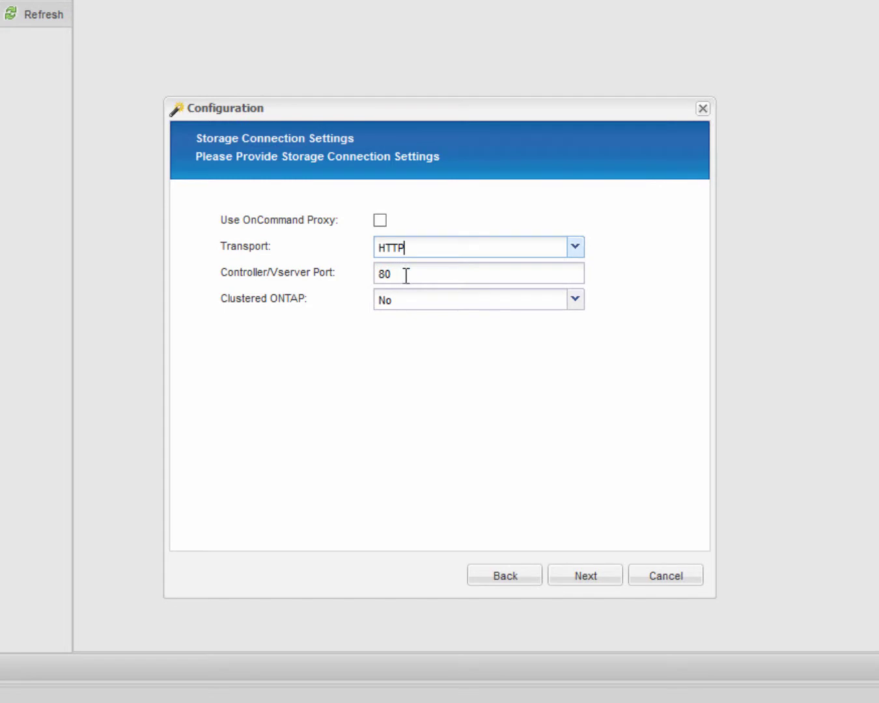
{"action": "left_click", "coordinate": [495, 300]}
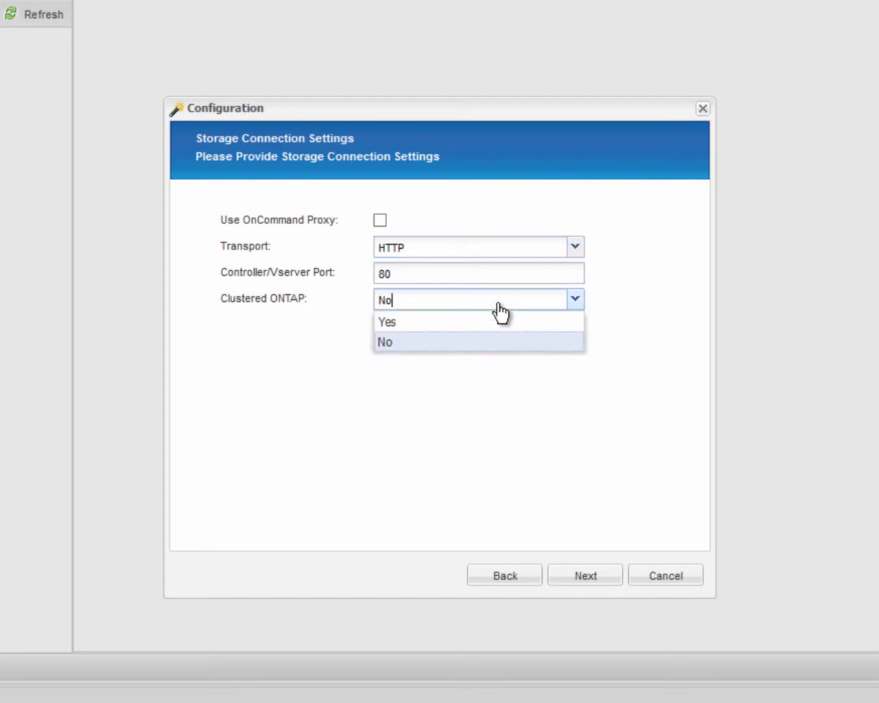
{"action": "left_click", "coordinate": [409, 326]}
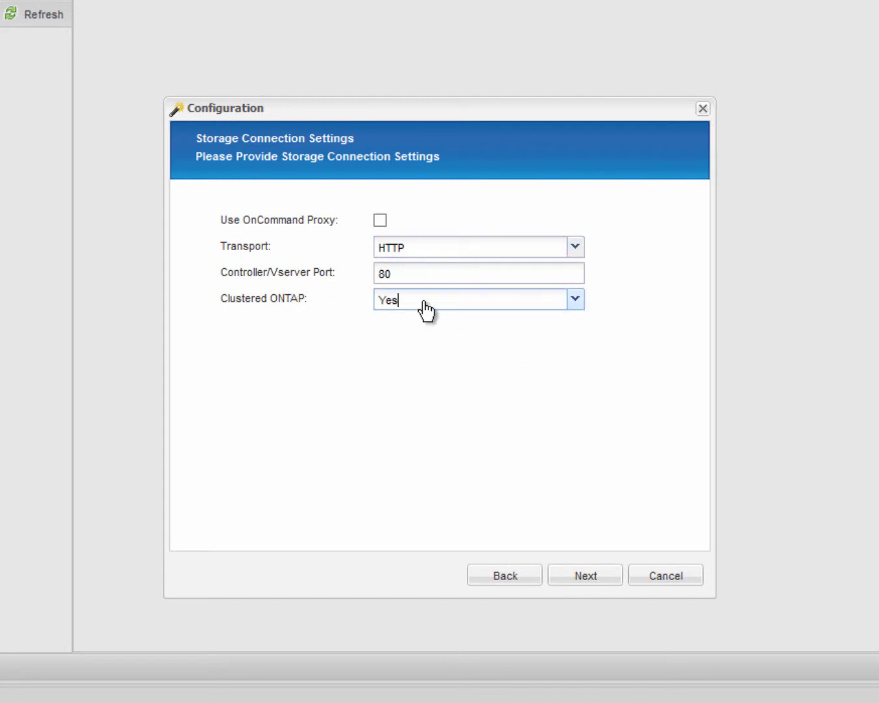
{"action": "left_click", "coordinate": [598, 578]}
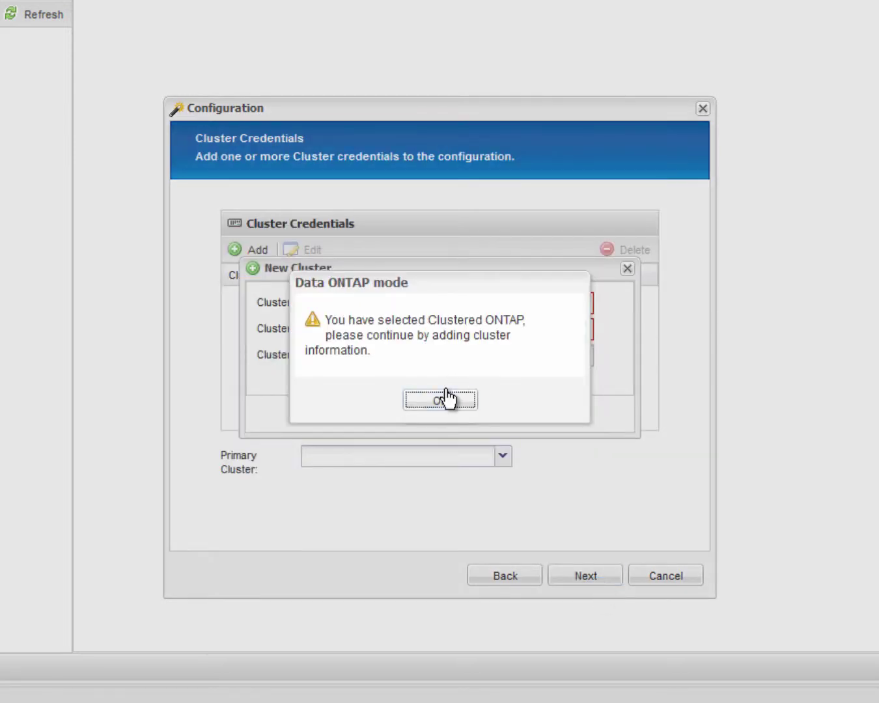
{"action": "left_click", "coordinate": [446, 396]}
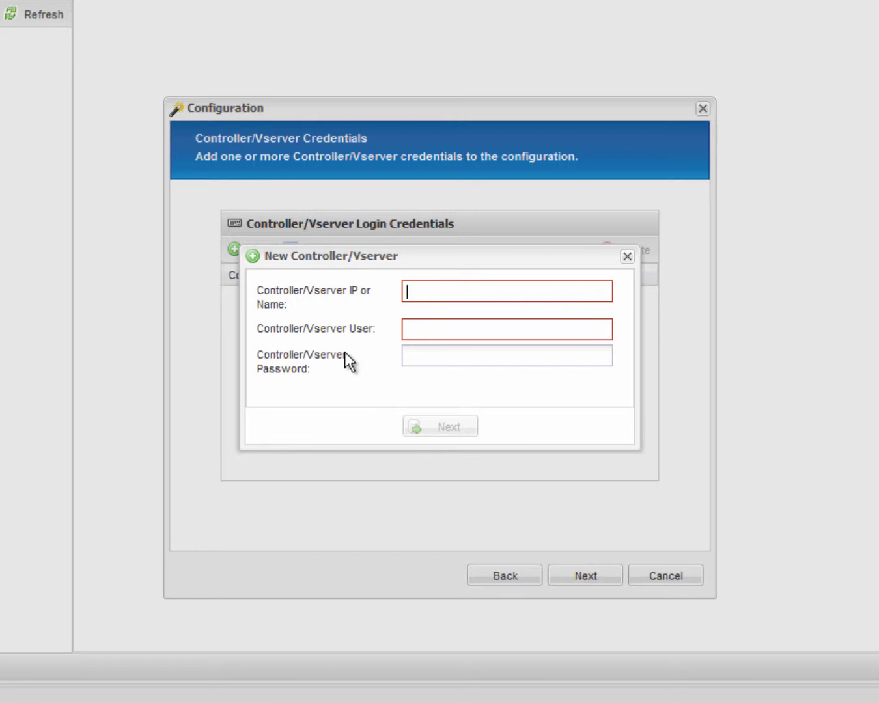
- Enter the new Controller/Vserver credentials with IP 172.20.68.240, user vsadmin and the Vserver password, and continue to its volumes
{"action": "type", "text": "172"}
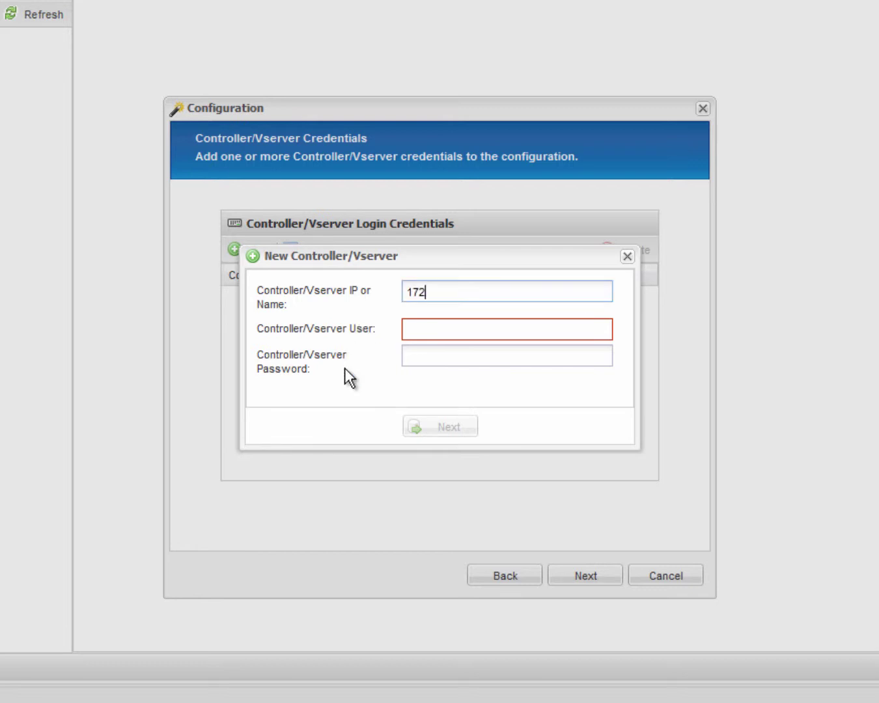
{"action": "type", "text": ".20.68.240"}
{"action": "left_click", "coordinate": [421, 330]}
{"action": "type", "text": "vsadmin"}
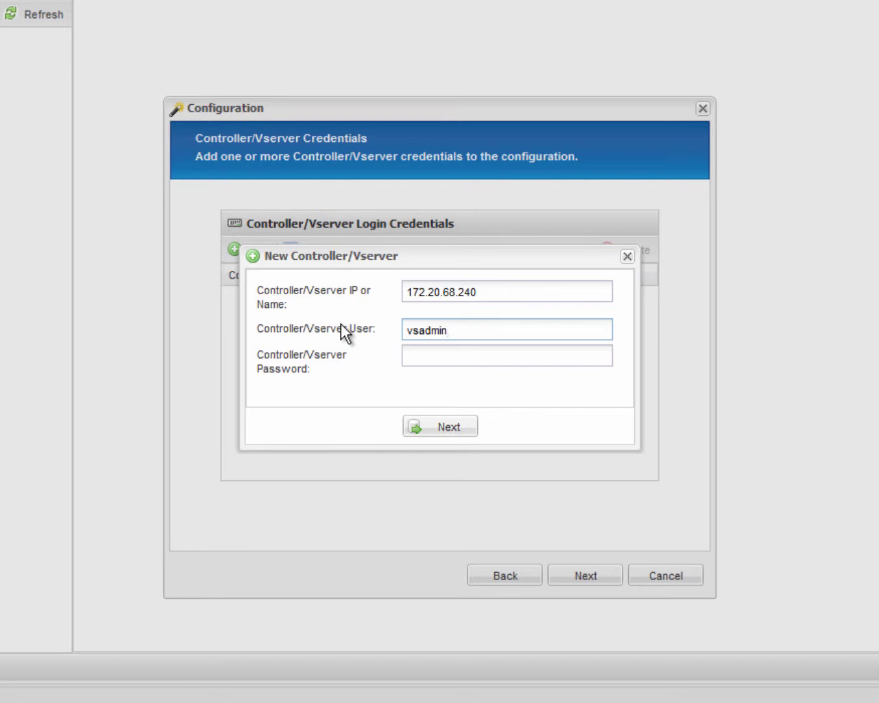
{"action": "key", "text": "Tab"}
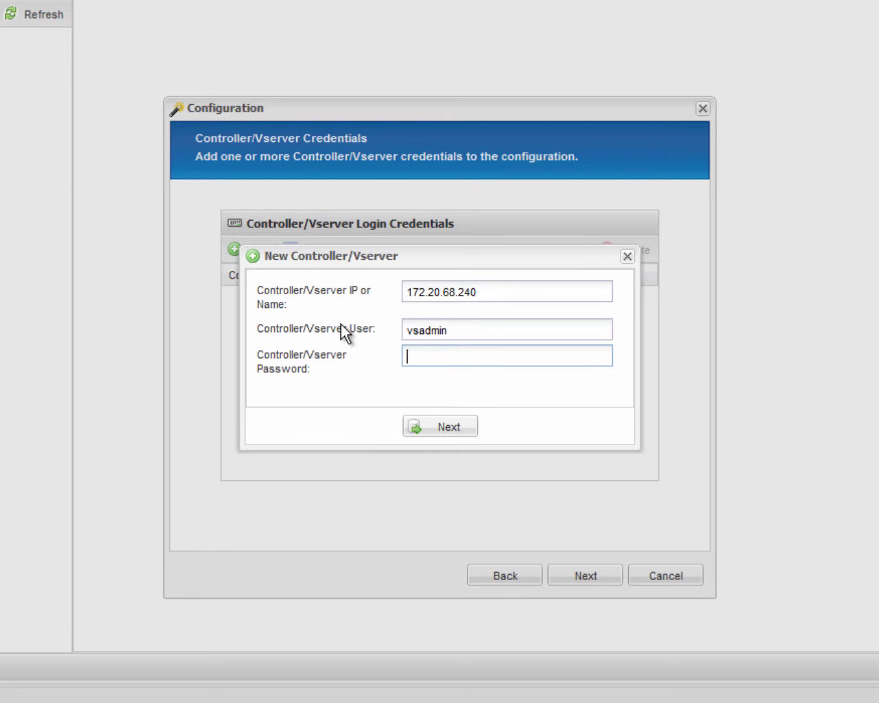
{"action": "type", "text": "•••••••••"}
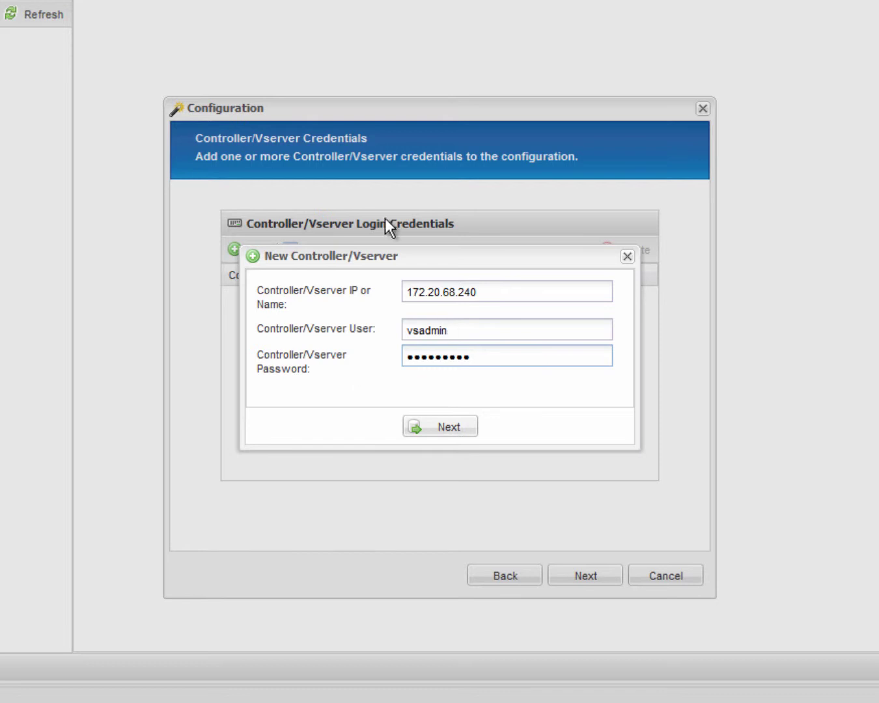
{"action": "left_click", "coordinate": [434, 427]}
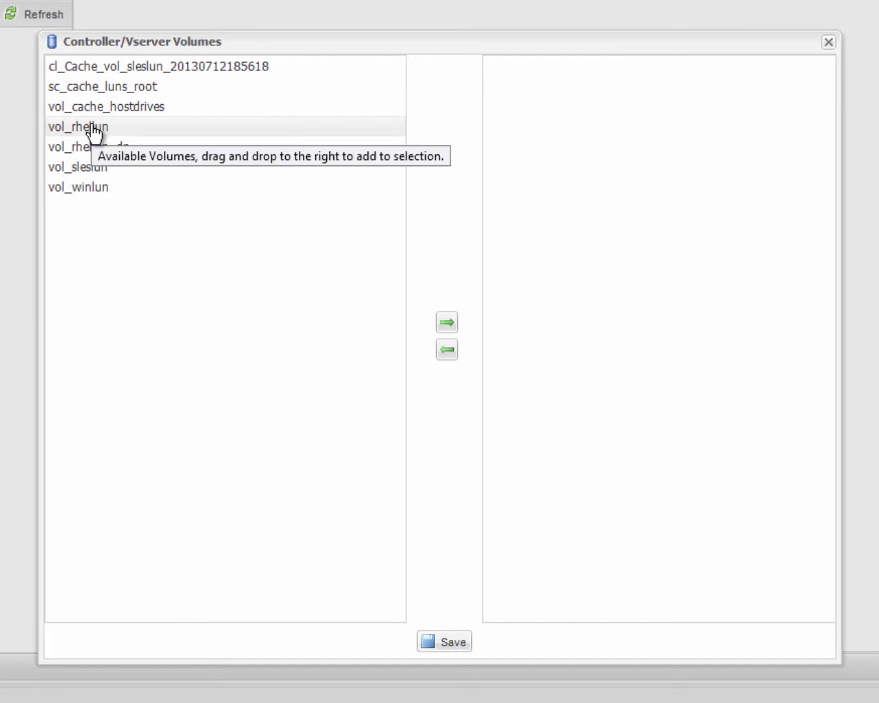
- Add the volume vol_rhellun to the Vserver's selection, save it, and accept the Controller/Vserver credentials
{"action": "left_click", "coordinate": [94, 128]}
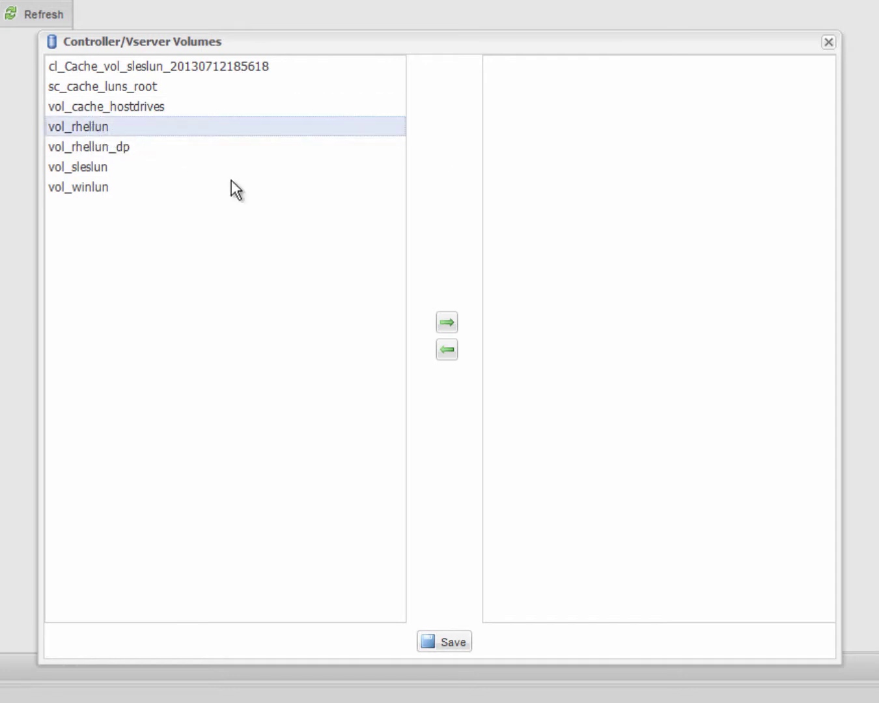
{"action": "left_click", "coordinate": [447, 323]}
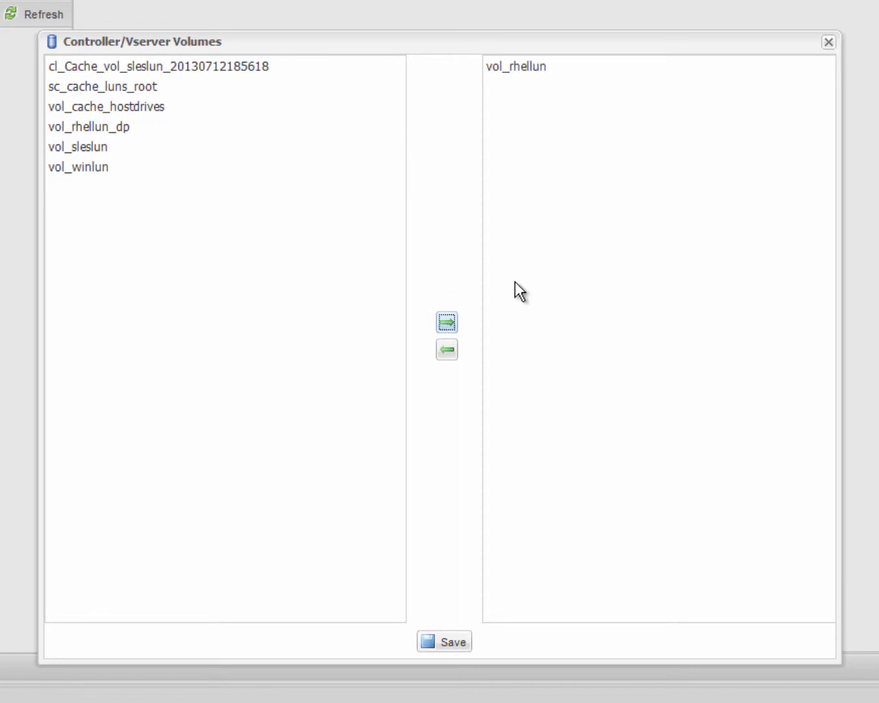
{"action": "left_click", "coordinate": [456, 641]}
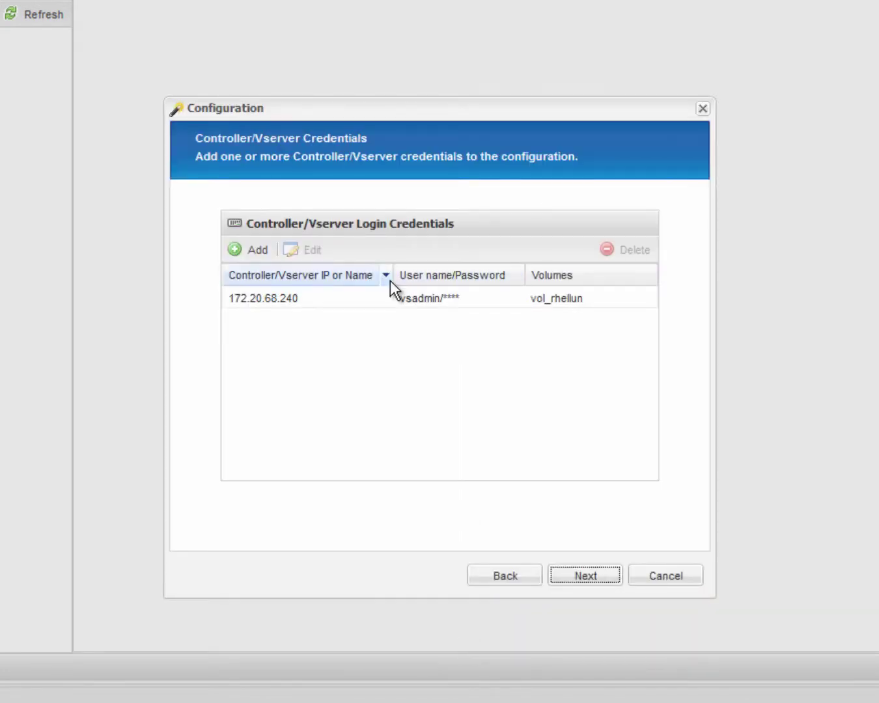
{"action": "left_click", "coordinate": [605, 580]}
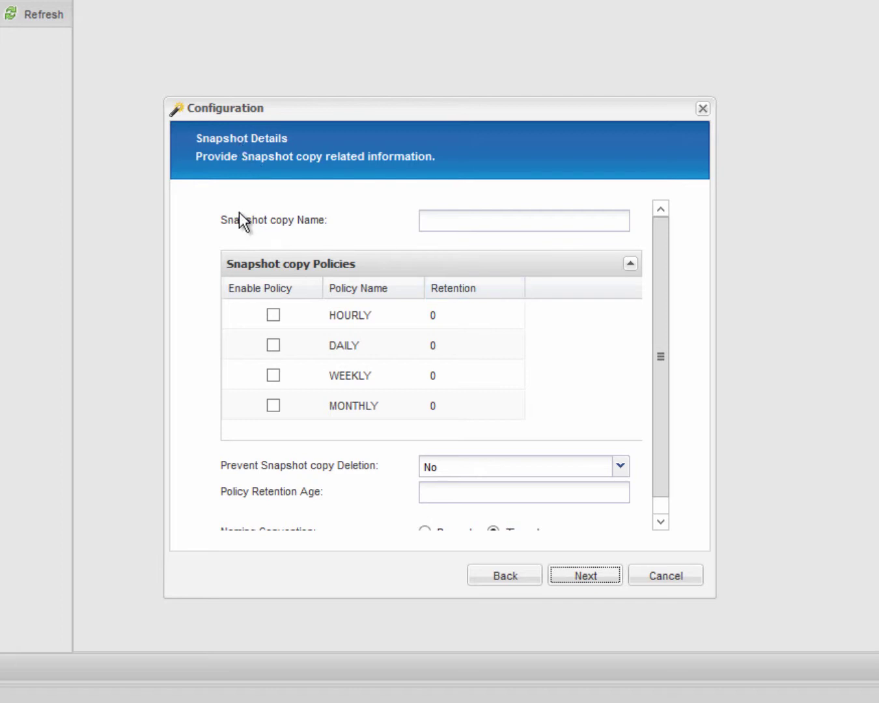
- Name the Snapshot copy cachedemo, enable the DAILY policy with a retention of 1, and accept the Snapshot details
{"action": "left_click", "coordinate": [447, 220]}
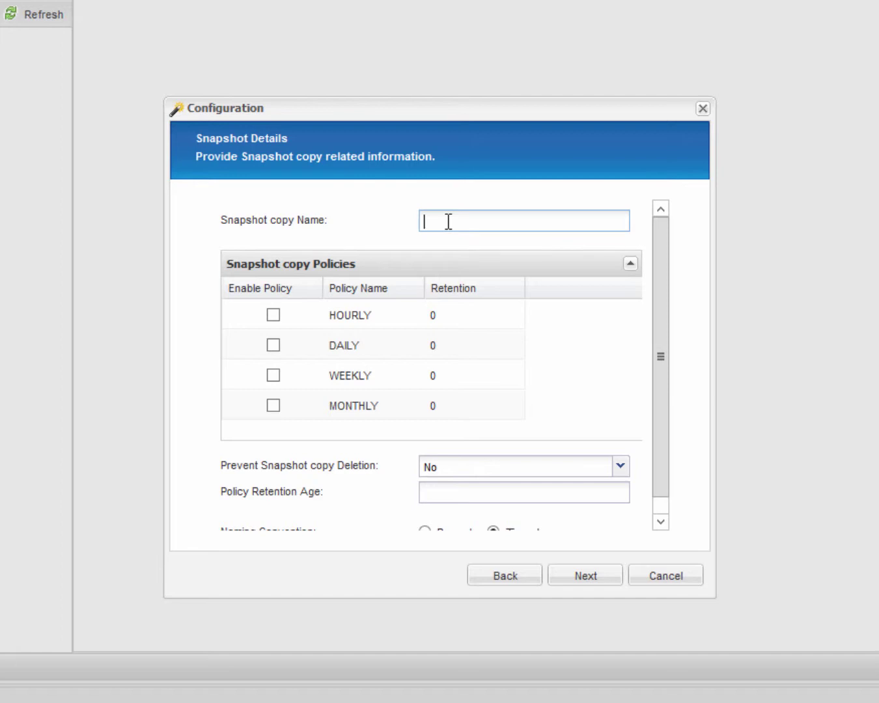
{"action": "type", "text": "cachedemo"}
{"action": "left_click", "coordinate": [274, 345]}
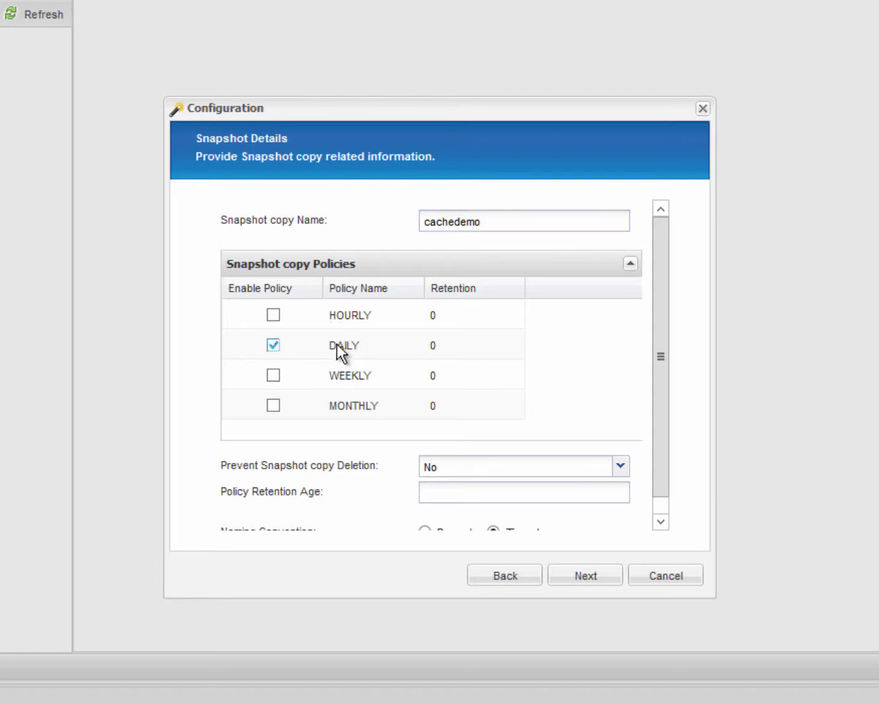
{"action": "left_click", "coordinate": [437, 345]}
{"action": "key", "text": "BackSpace"}
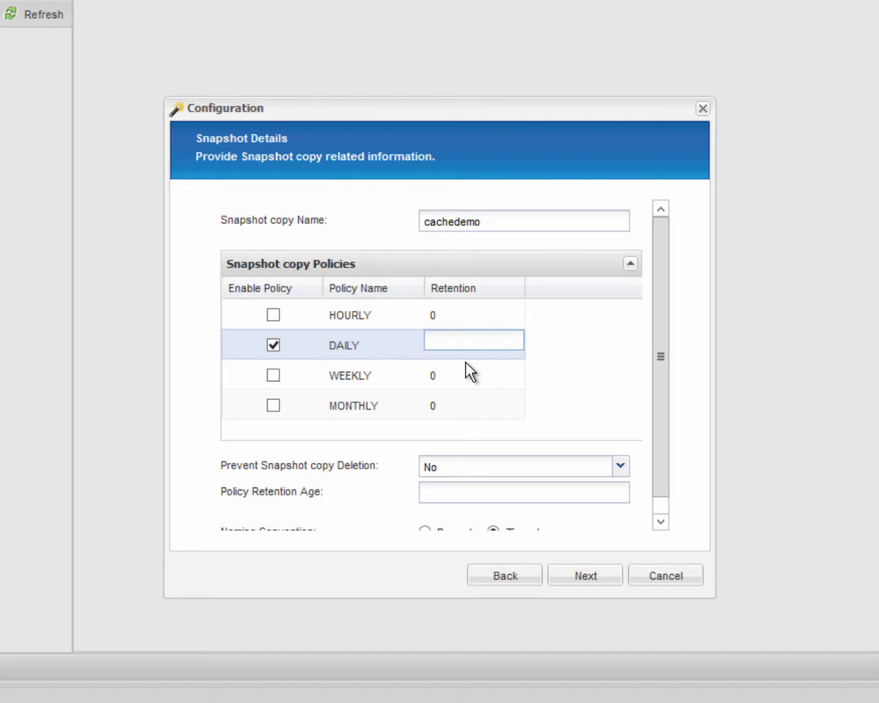
{"action": "type", "text": "1"}
{"action": "left_click_drag", "start_coordinate": [658, 343], "coordinate": [653, 407]}
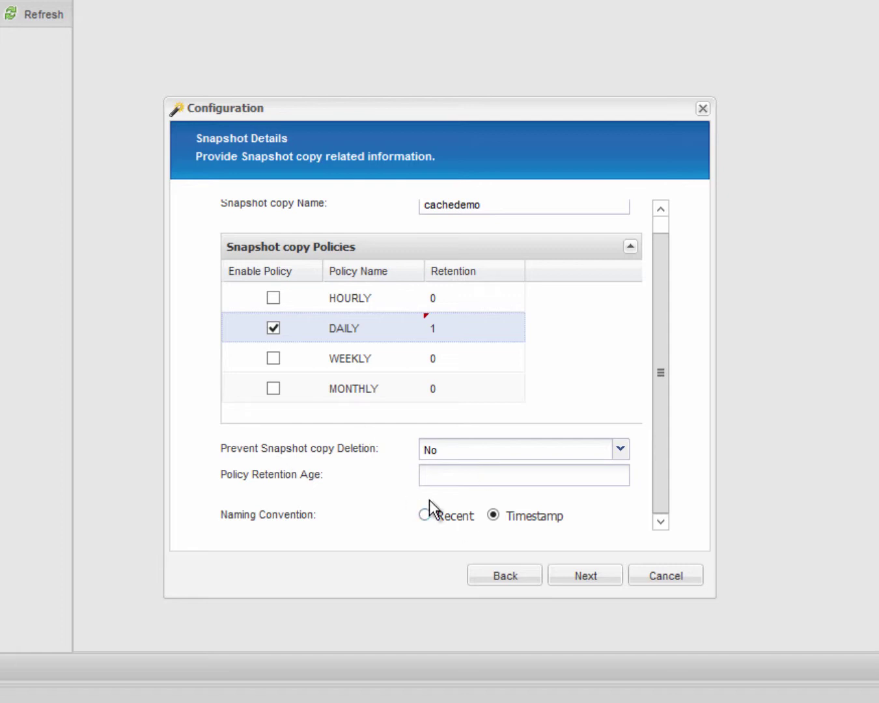
{"action": "left_click", "coordinate": [588, 576]}
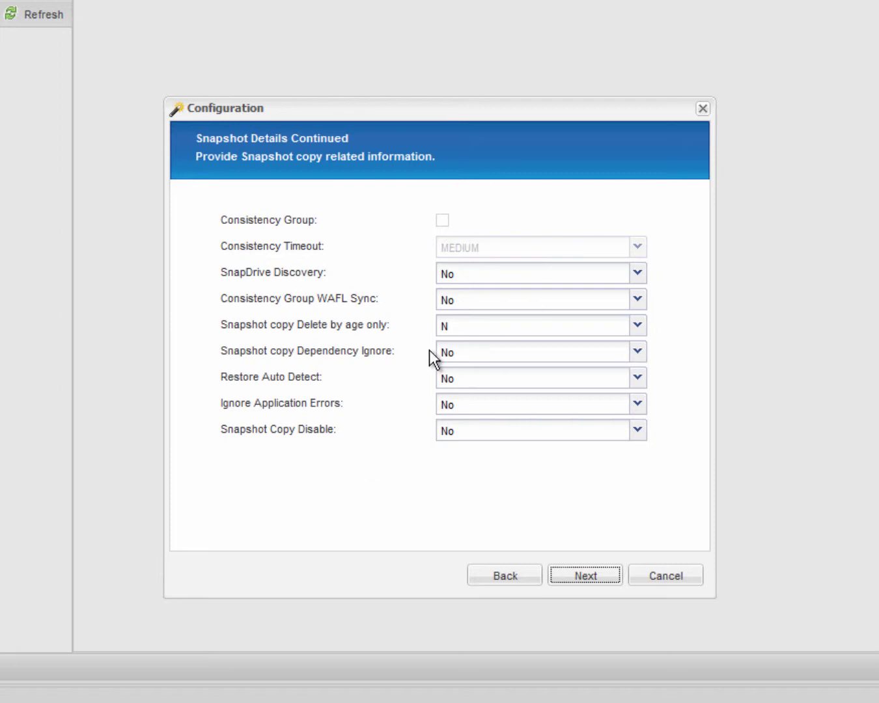
- Accept the default additional Snapshot options, select no SnapMirror or SnapVault transfer, leave the DFM/OnCommand settings empty, and proceed to the summary
{"action": "left_click", "coordinate": [589, 577]}
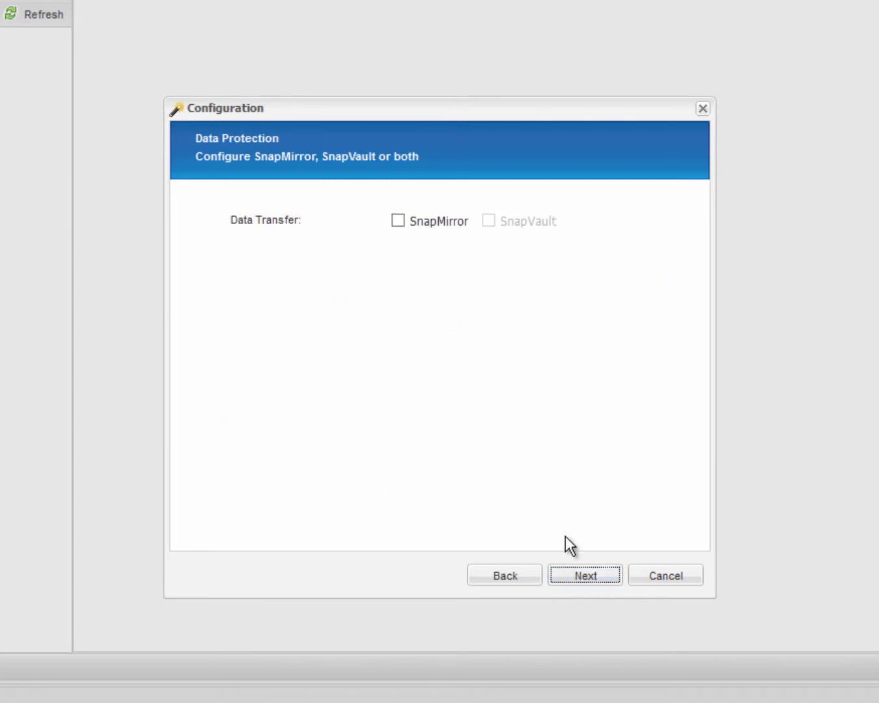
{"action": "left_click", "coordinate": [583, 579]}
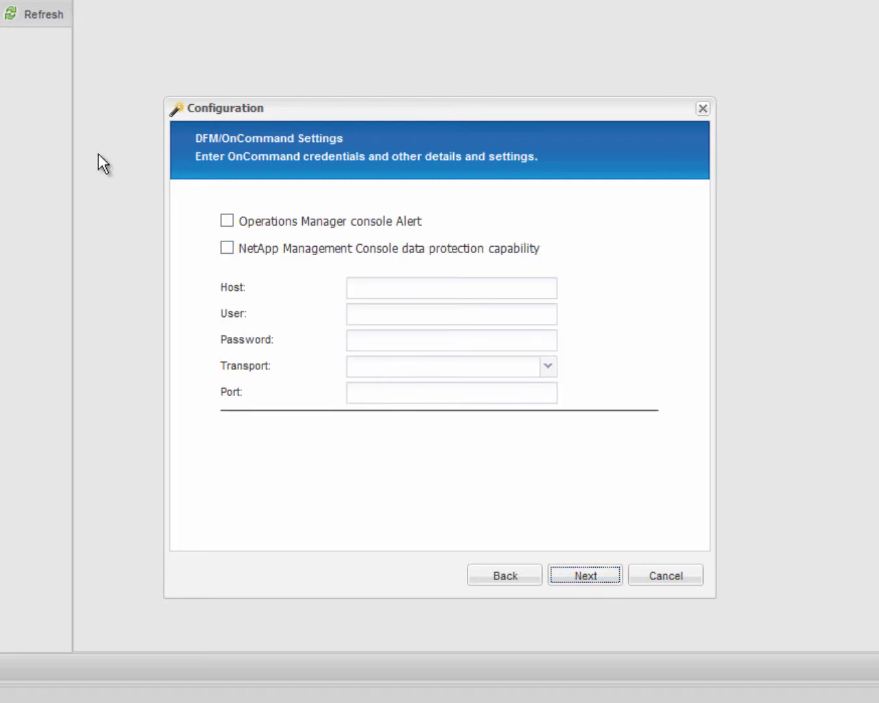
{"action": "left_click", "coordinate": [582, 577]}
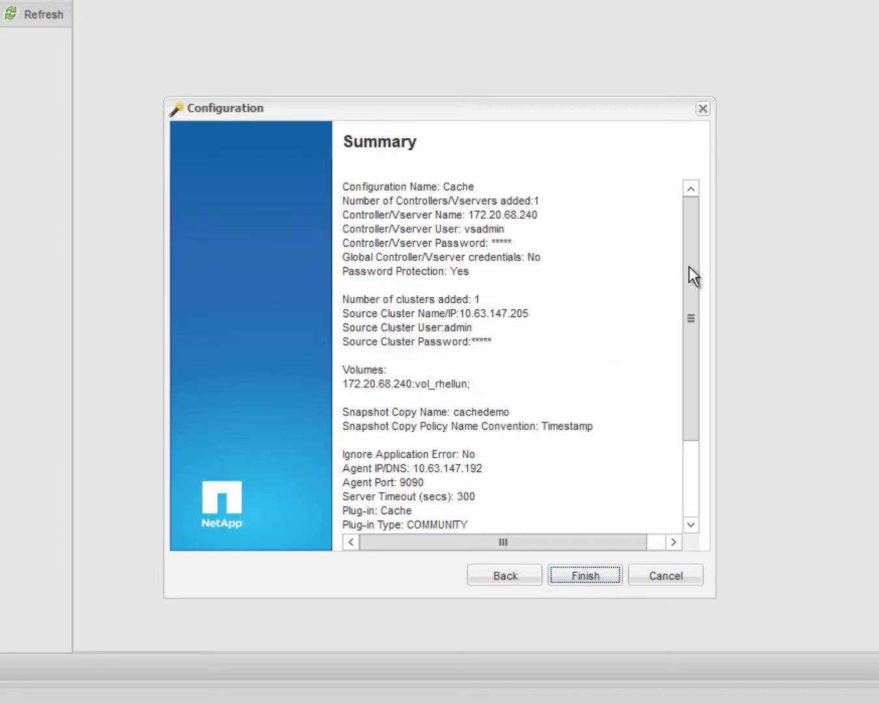
- Review the configuration summary through to its end, finish creating the configuration, and acknowledge the notice
{"action": "left_click_drag", "start_coordinate": [689, 267], "coordinate": [688, 438]}
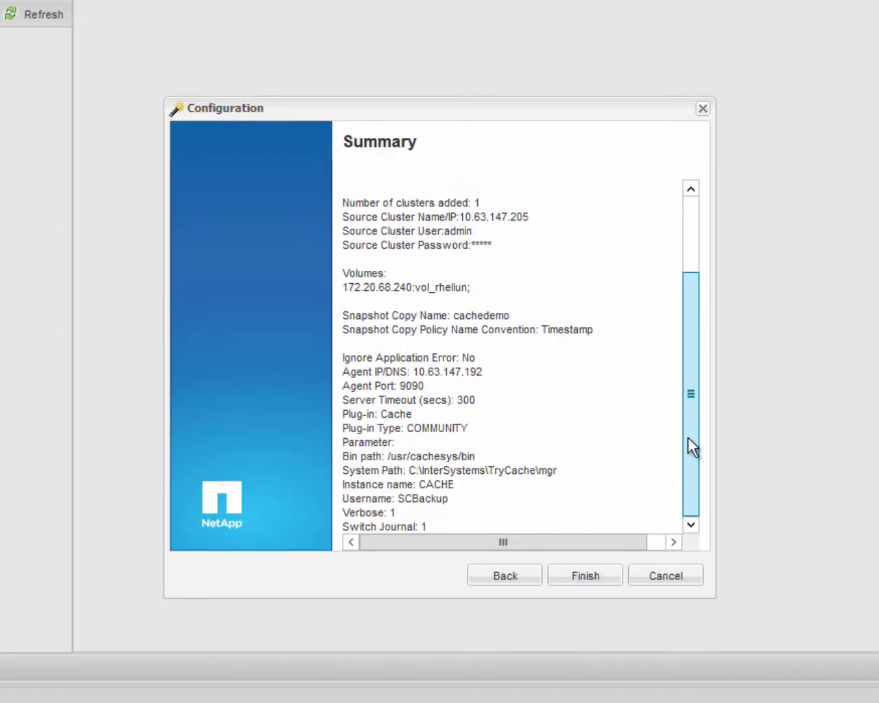
{"action": "left_click_drag", "start_coordinate": [688, 314], "coordinate": [684, 208]}
{"action": "left_click", "coordinate": [573, 573]}
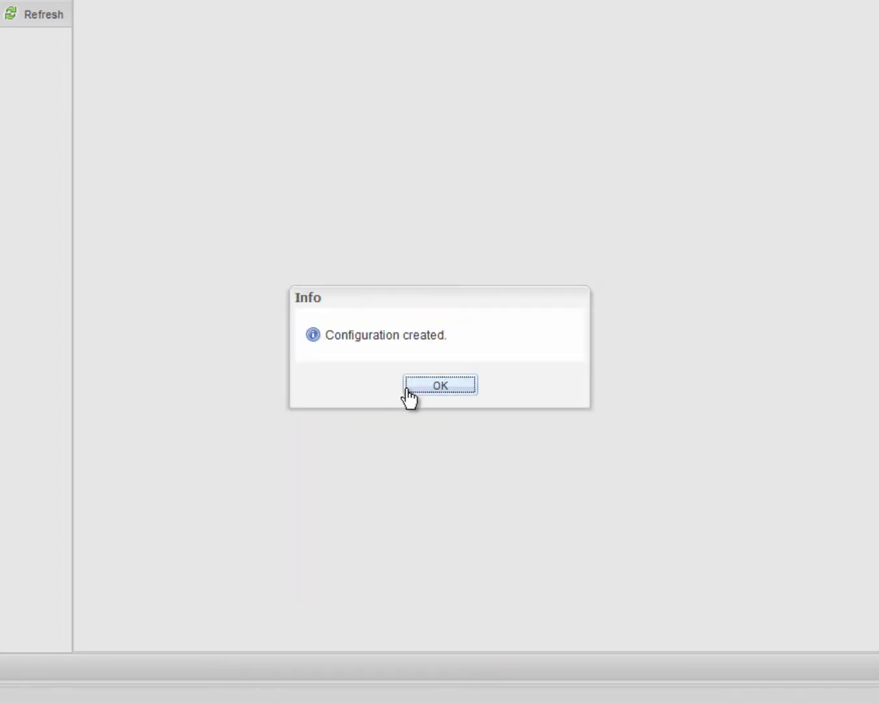
{"action": "left_click", "coordinate": [406, 387]}
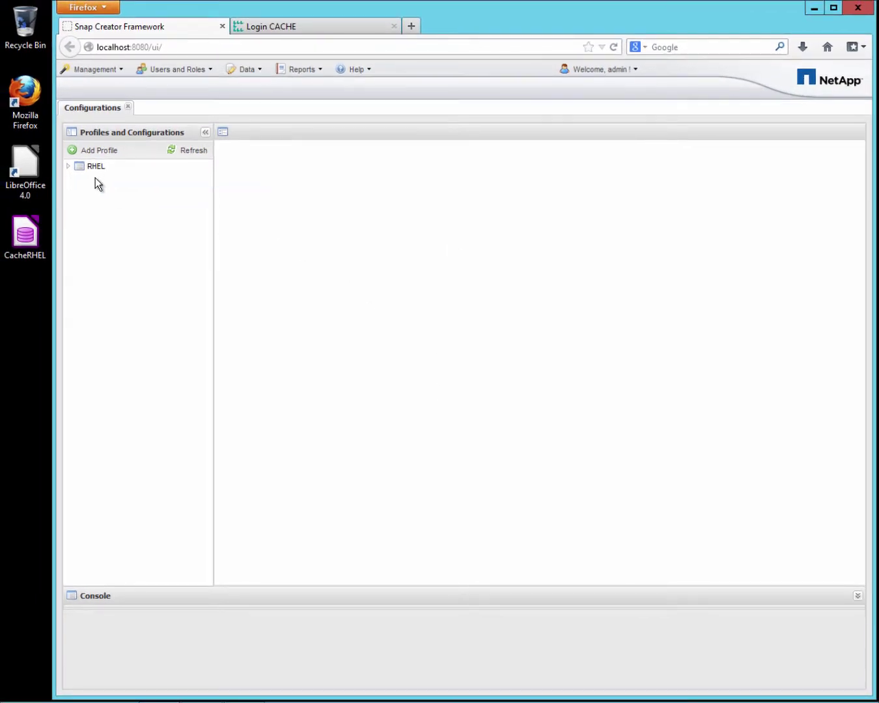
- Open the Cache configuration in the RHEL profile and review its SnapVault, SnapMirror and Cache plug-in settings
{"action": "left_click", "coordinate": [70, 170]}
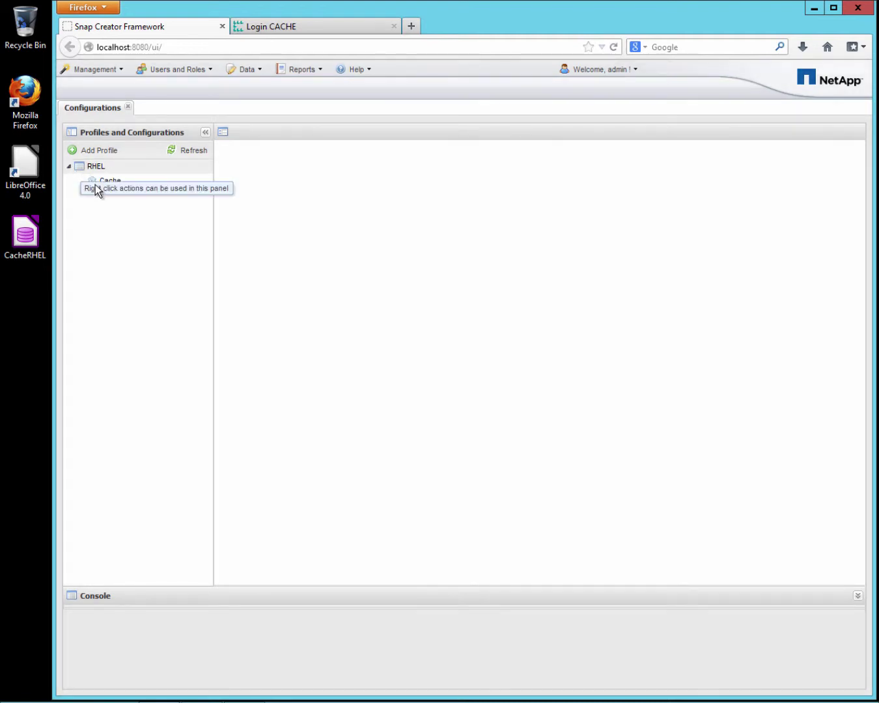
{"action": "left_click", "coordinate": [117, 182]}
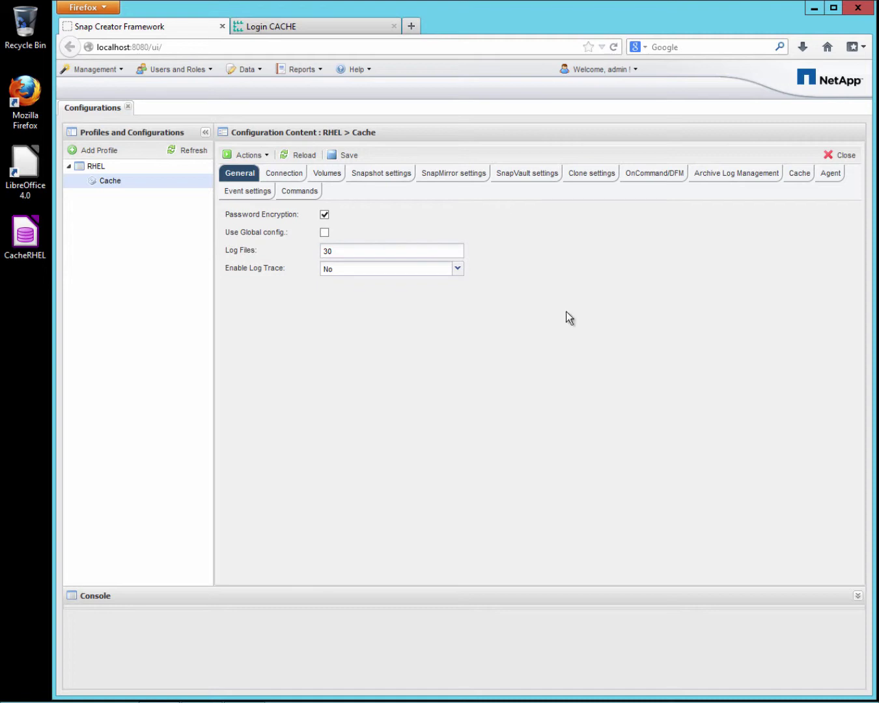
{"action": "left_click", "coordinate": [545, 182]}
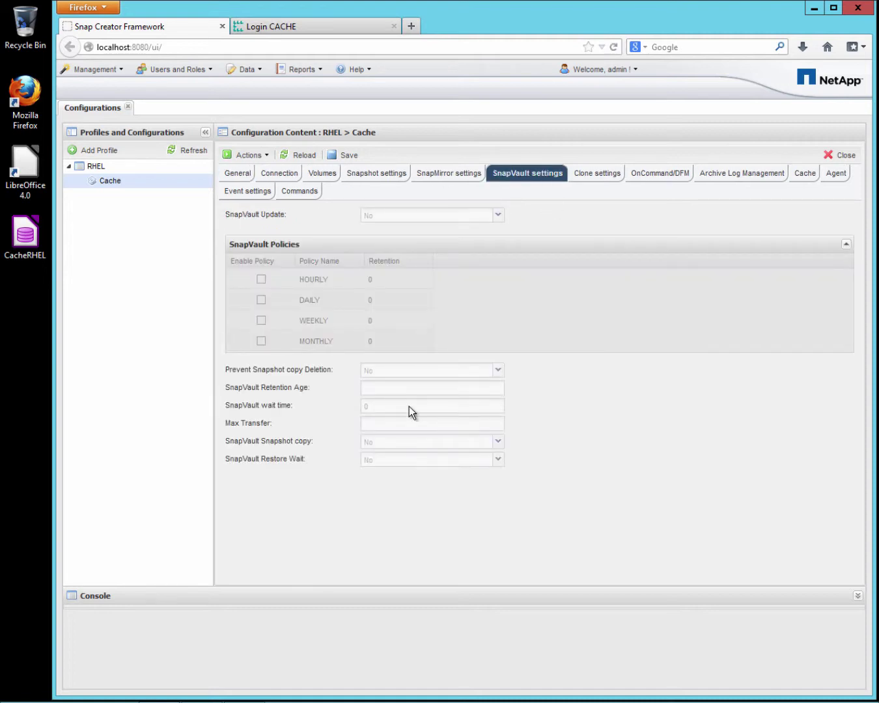
{"action": "left_click", "coordinate": [453, 173]}
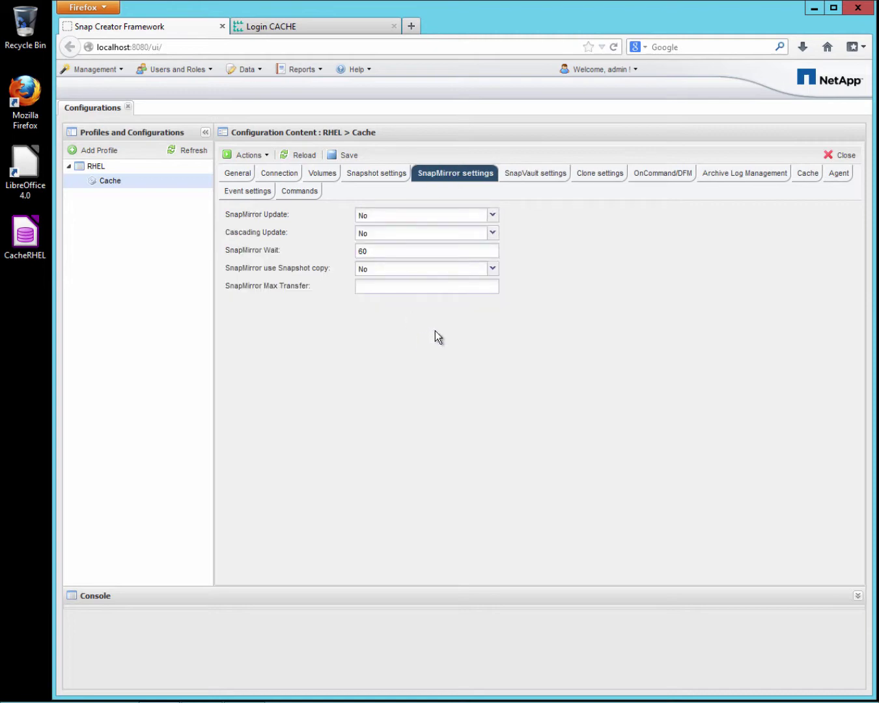
{"action": "left_click", "coordinate": [809, 174]}
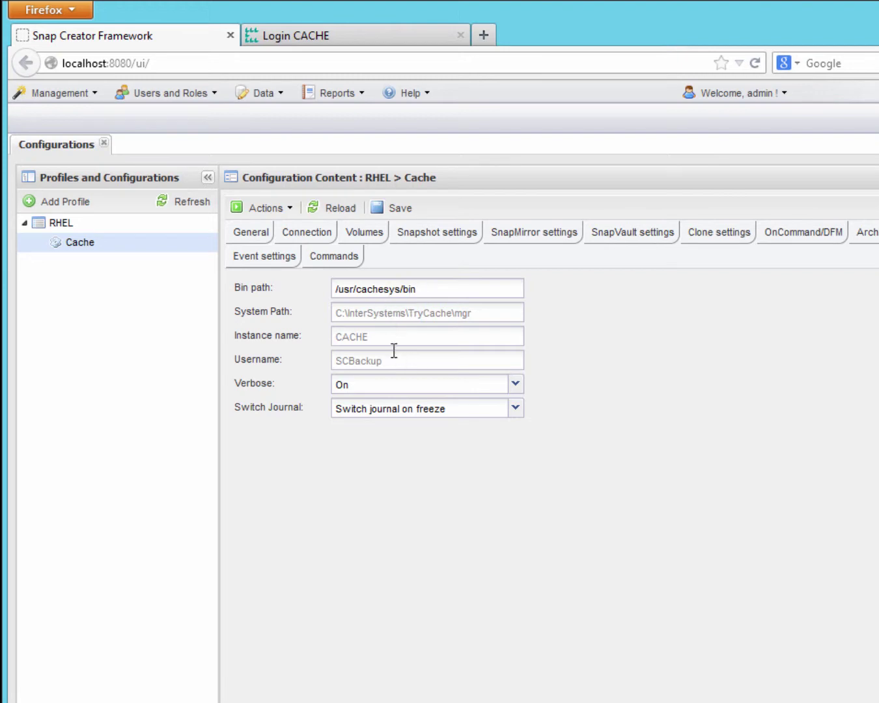
{"action": "mouse_move", "coordinate": [396, 360]}
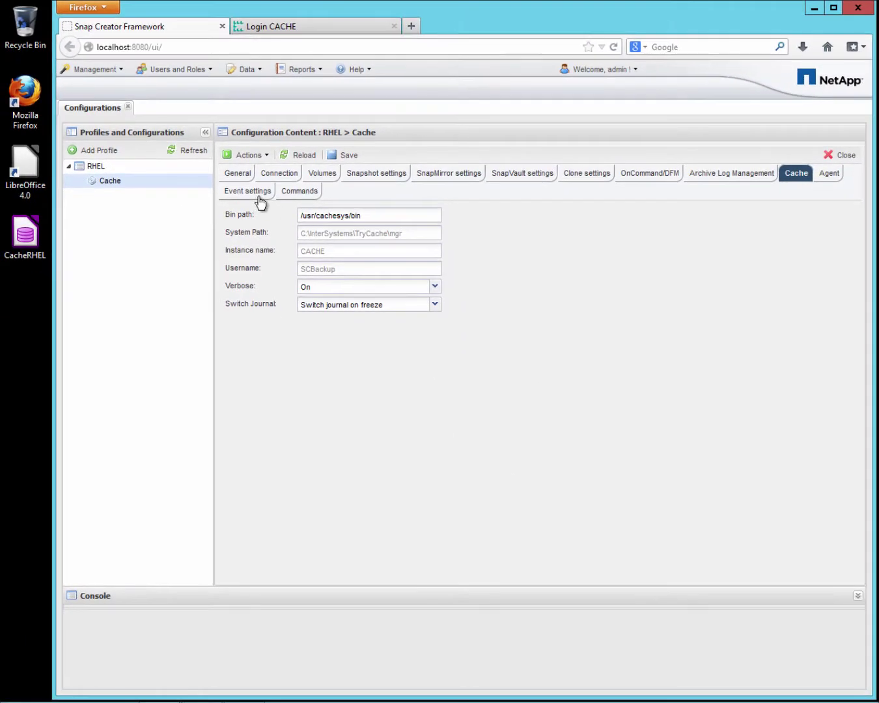
- Run a backup of the Cache configuration with the daily policy, and enlarge the console to follow its log
{"action": "left_click", "coordinate": [262, 156]}
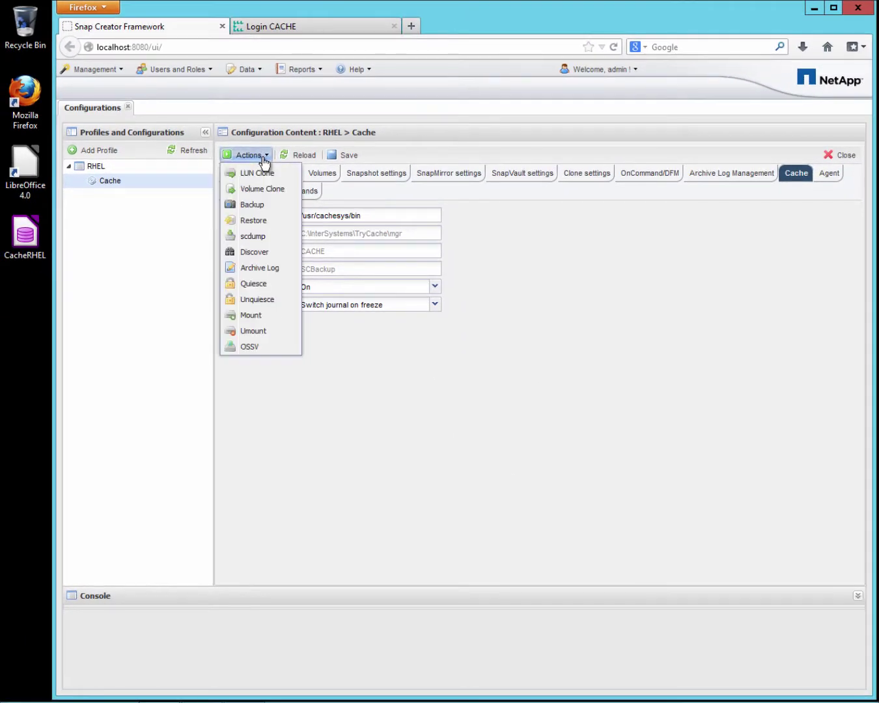
{"action": "left_click", "coordinate": [254, 207]}
{"action": "left_click", "coordinate": [524, 366]}
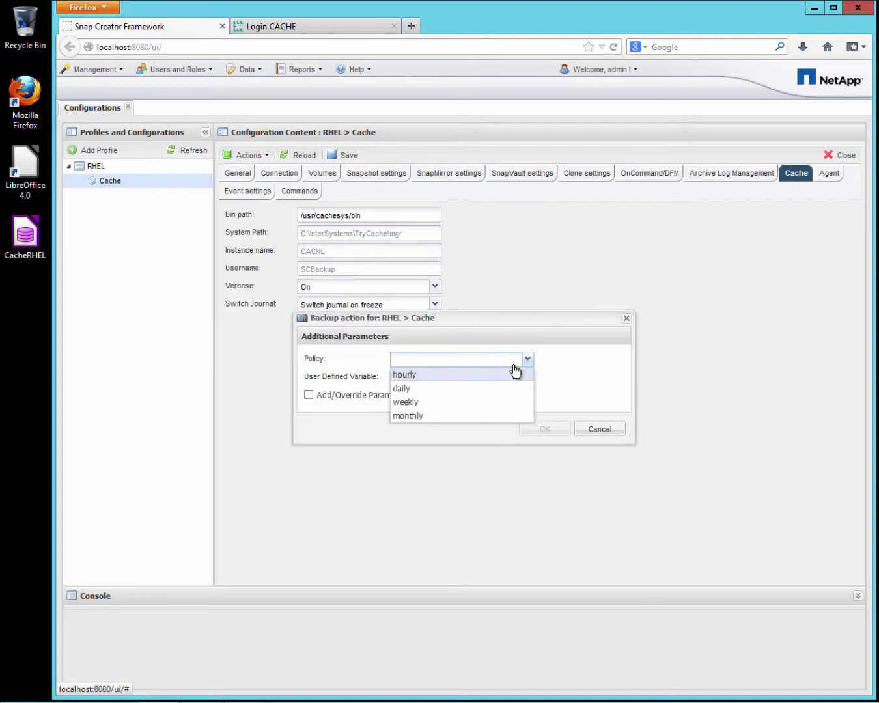
{"action": "left_click", "coordinate": [424, 386]}
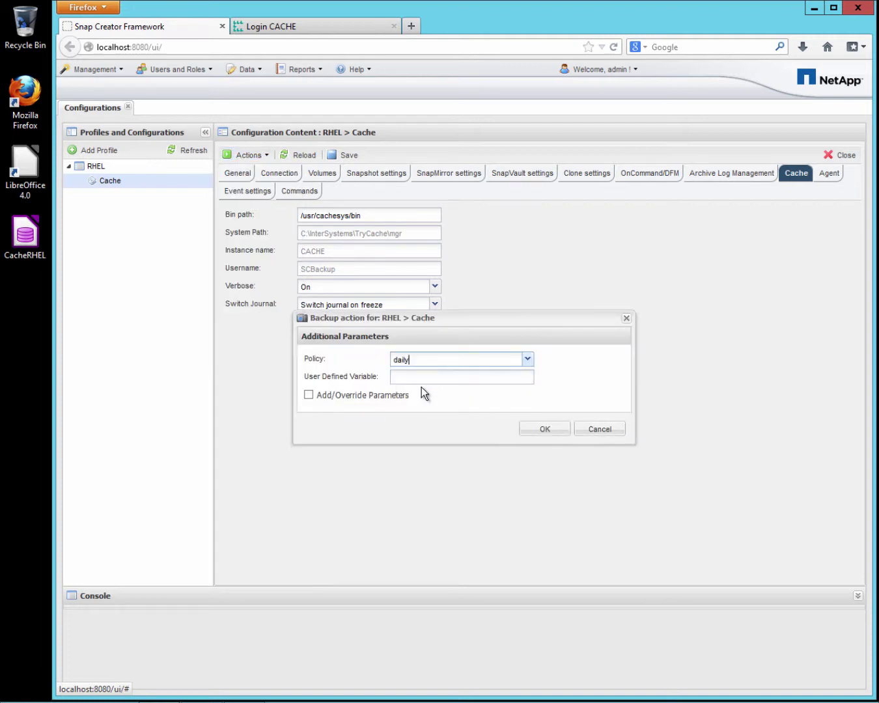
{"action": "left_click", "coordinate": [546, 428]}
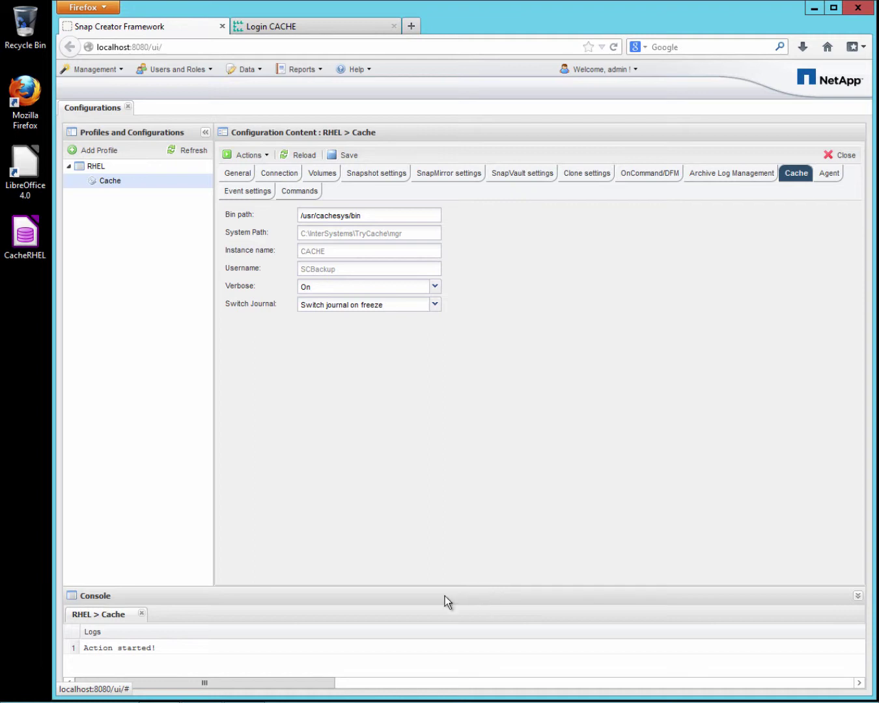
{"action": "left_click_drag", "start_coordinate": [418, 585], "coordinate": [412, 317]}
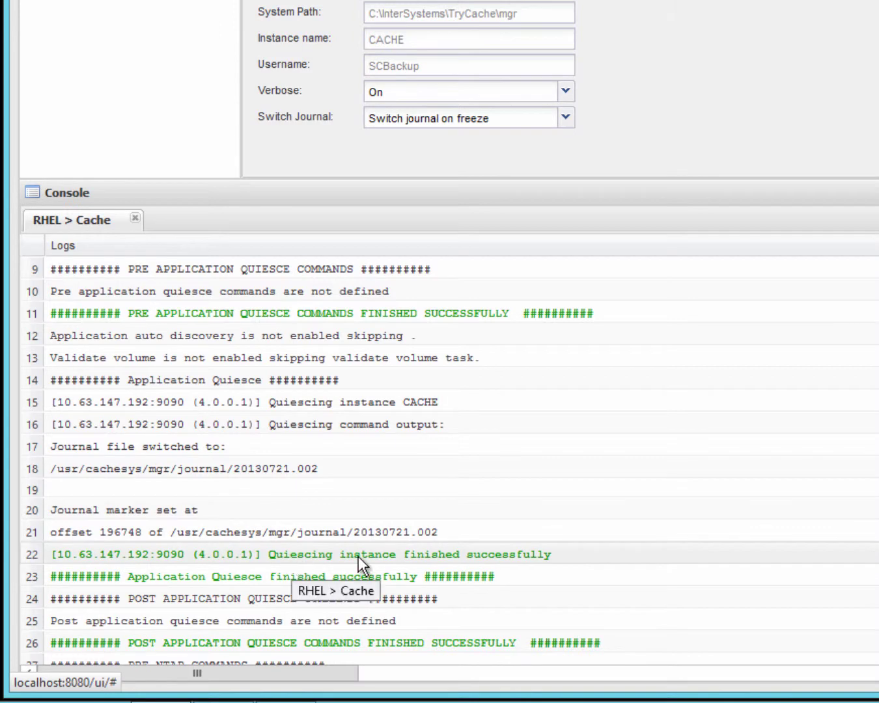
{"action": "scroll", "coordinate": [560, 469], "scroll_direction": "down", "scroll_amount": 4}
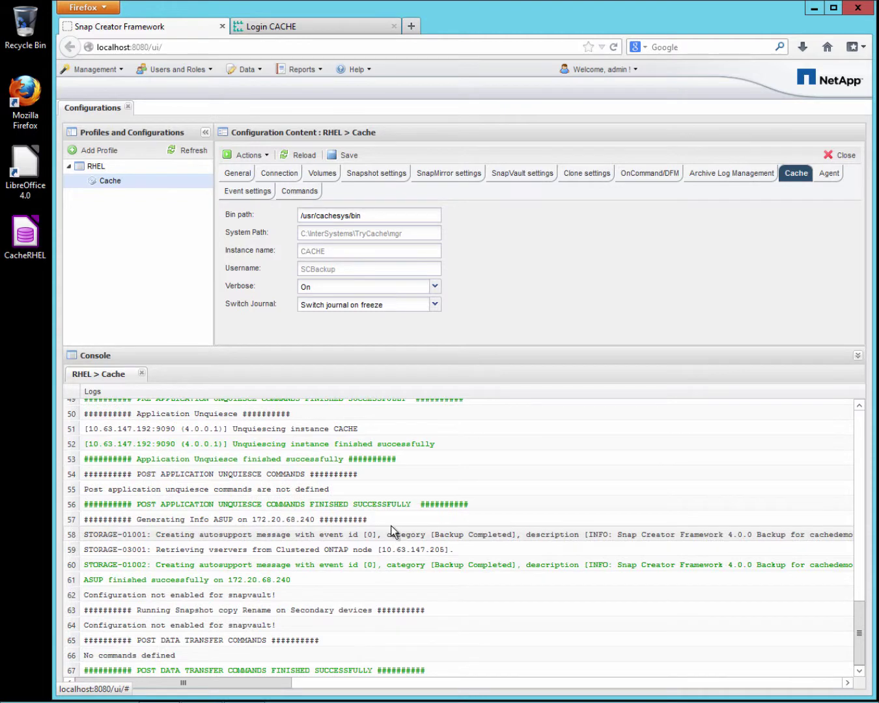
- Log in to the Caché Management Portal with the prefilled credentials and examine the latest entries in the console log
{"action": "left_click", "coordinate": [334, 30]}
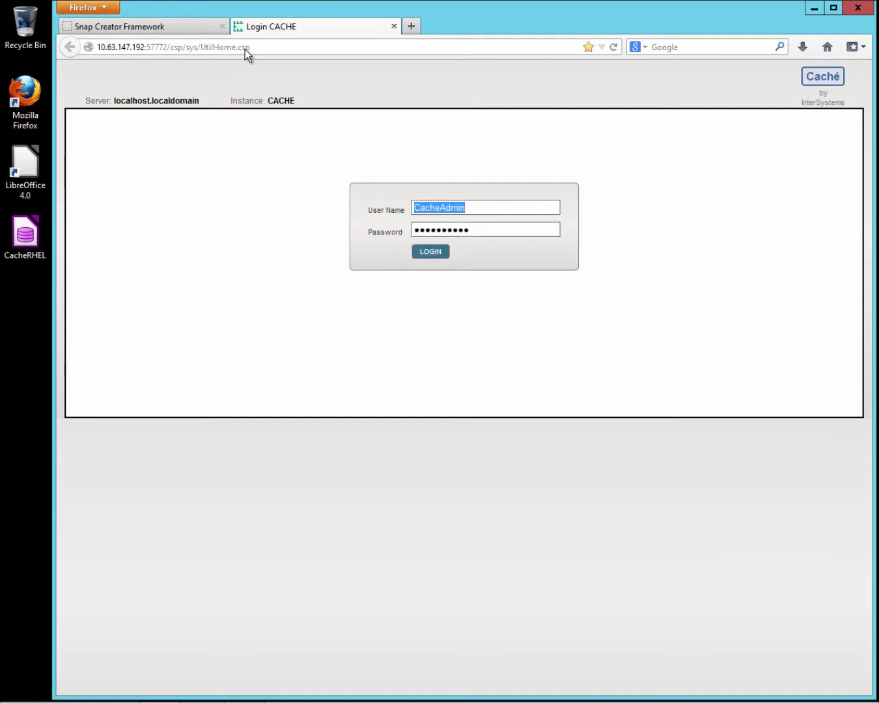
{"action": "left_click", "coordinate": [435, 258]}
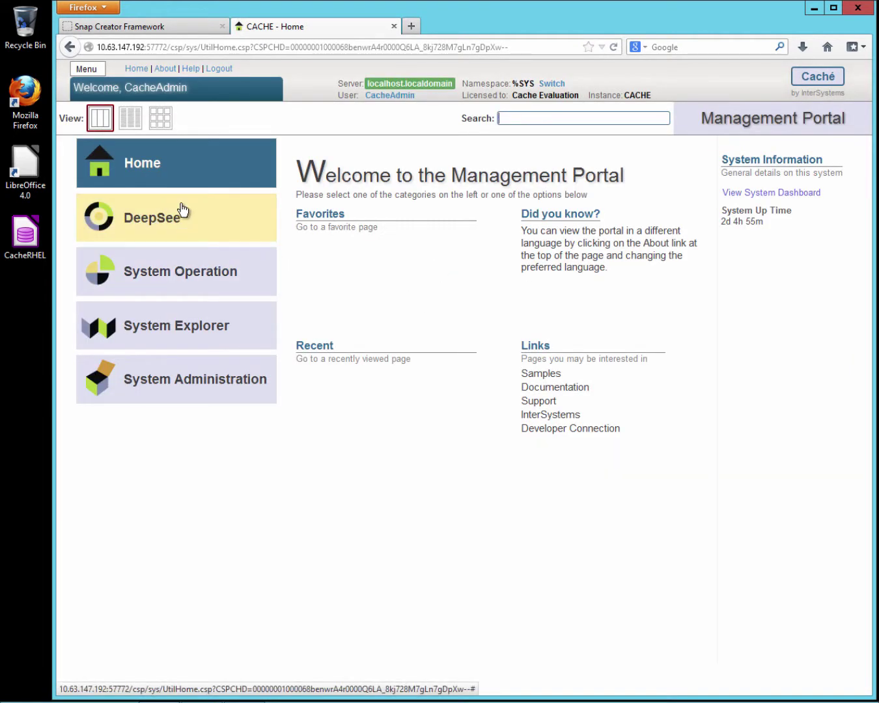
{"action": "left_click", "coordinate": [86, 69]}
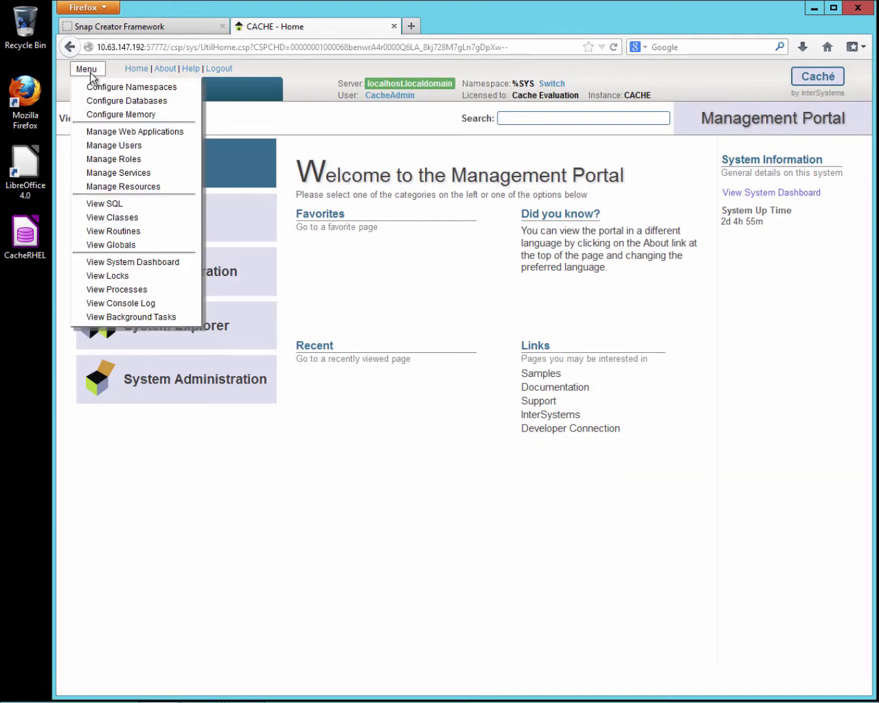
{"action": "left_click", "coordinate": [128, 303]}
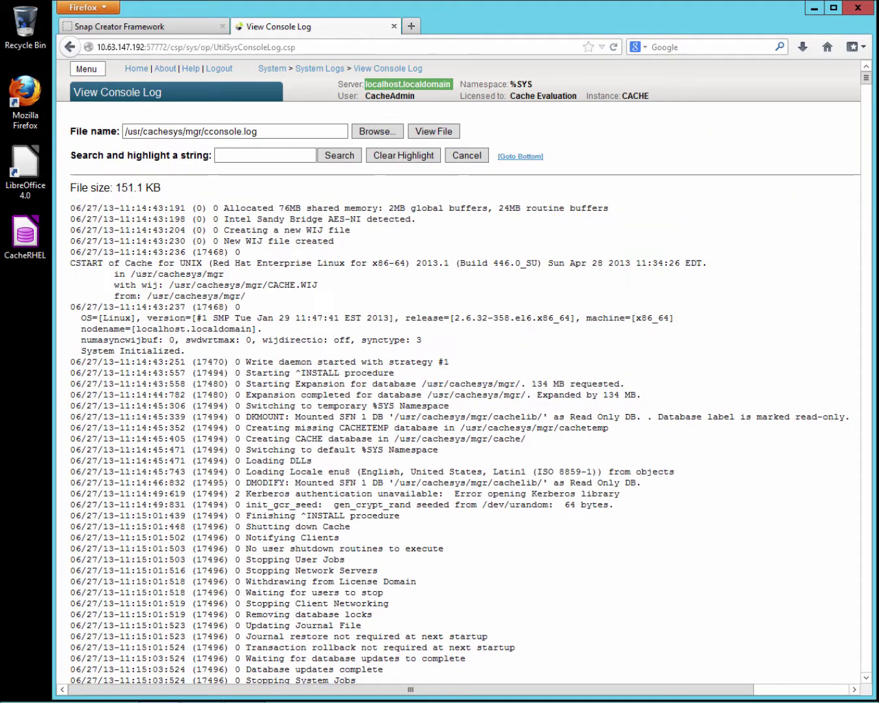
{"action": "left_click_drag", "start_coordinate": [866, 81], "coordinate": [855, 692]}
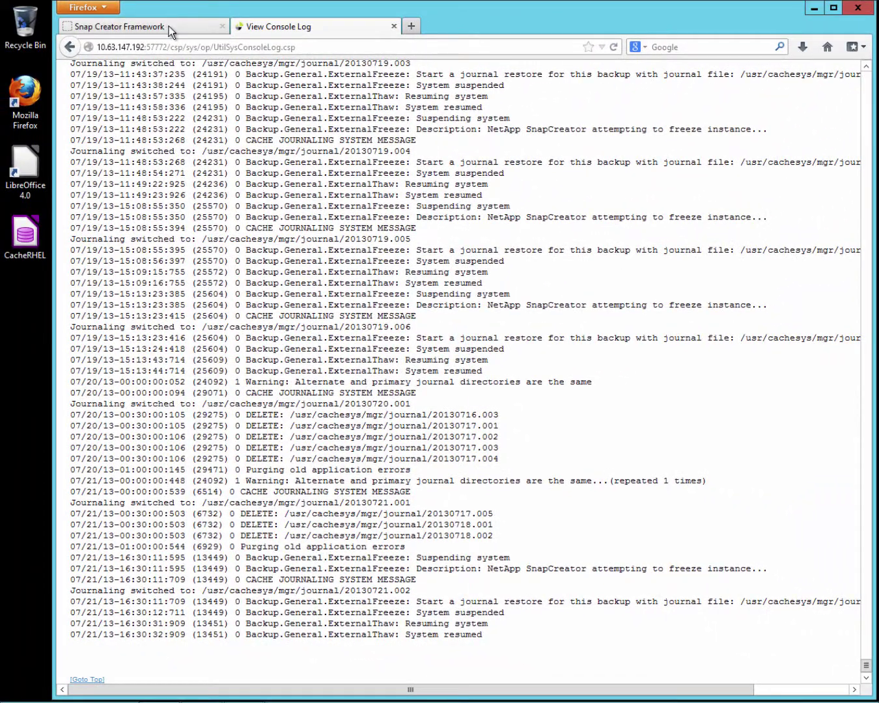
- Return to Snap Creator and read the backup log through to its final entries
{"action": "left_click", "coordinate": [169, 26]}
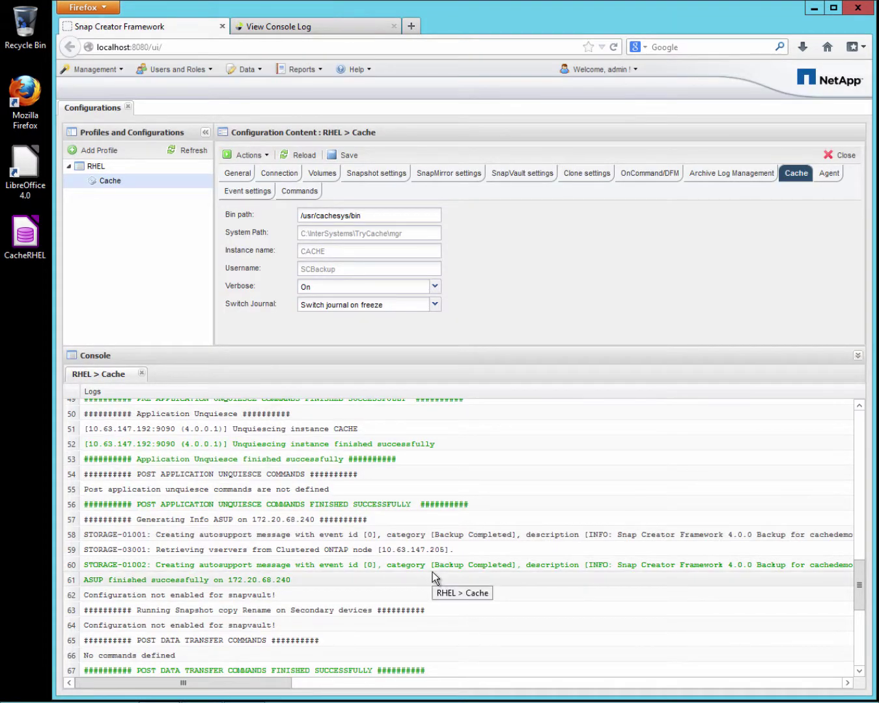
{"action": "scroll", "coordinate": [448, 582], "scroll_direction": "down", "scroll_amount": 6}
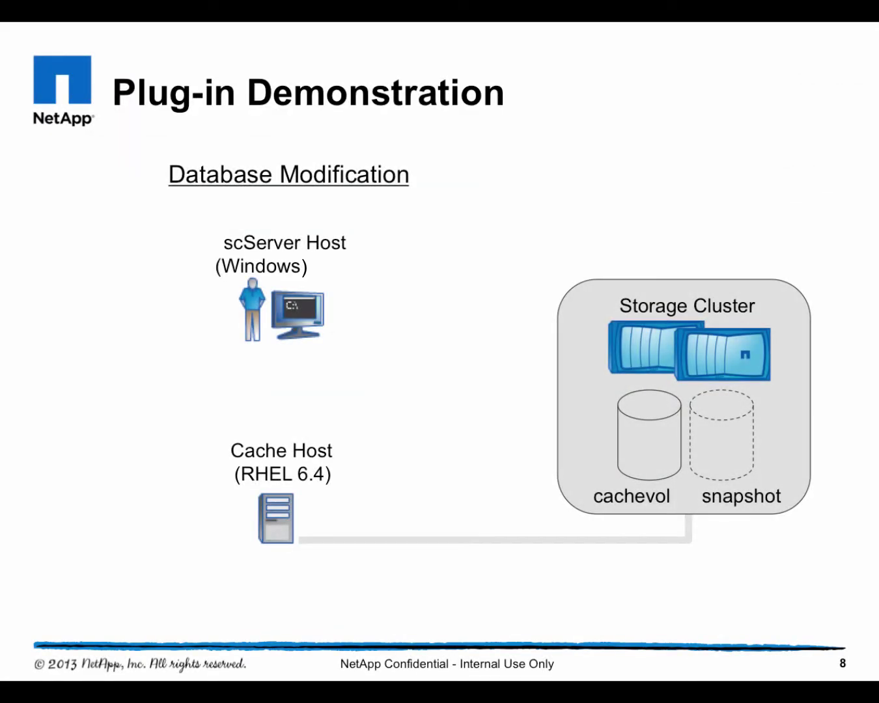
{"action": "left_click", "coordinate": [193, 388]}
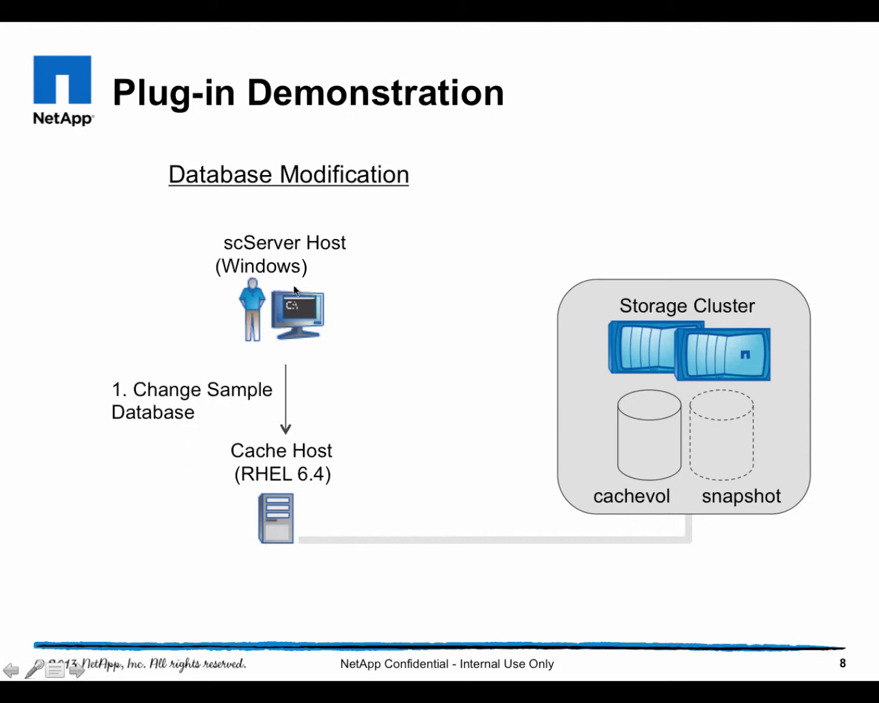
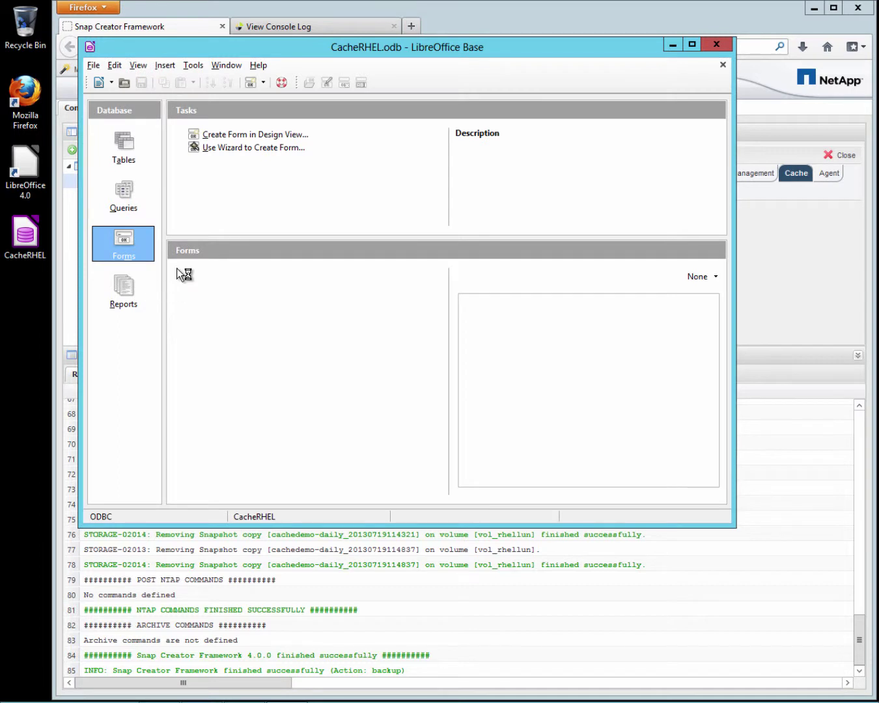
- In LibreOffice Base, open the Person table from the Sample group of the CacheRHEL database and look through its records
{"action": "left_click", "coordinate": [126, 150]}
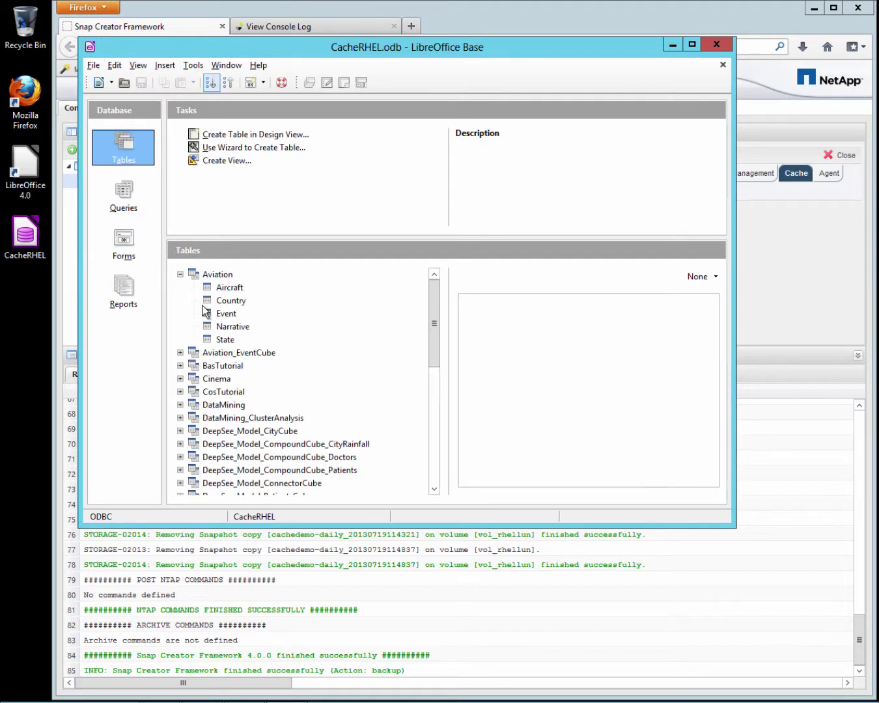
{"action": "scroll", "coordinate": [301, 383], "scroll_direction": "down", "scroll_amount": 6}
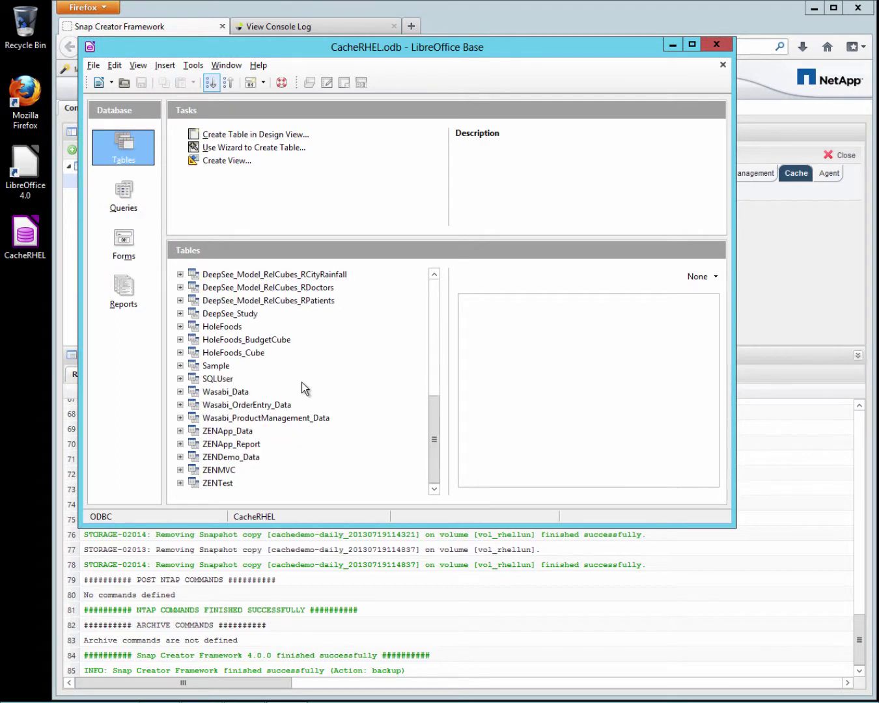
{"action": "left_click", "coordinate": [180, 366]}
{"action": "double_click", "coordinate": [224, 406]}
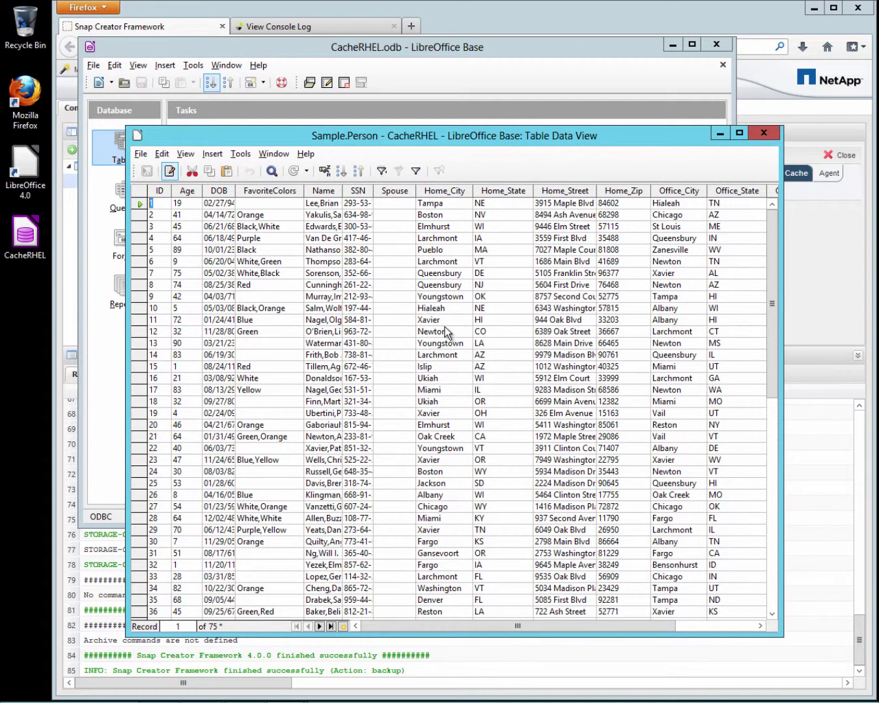
{"action": "left_click_drag", "start_coordinate": [207, 135], "coordinate": [203, 80]}
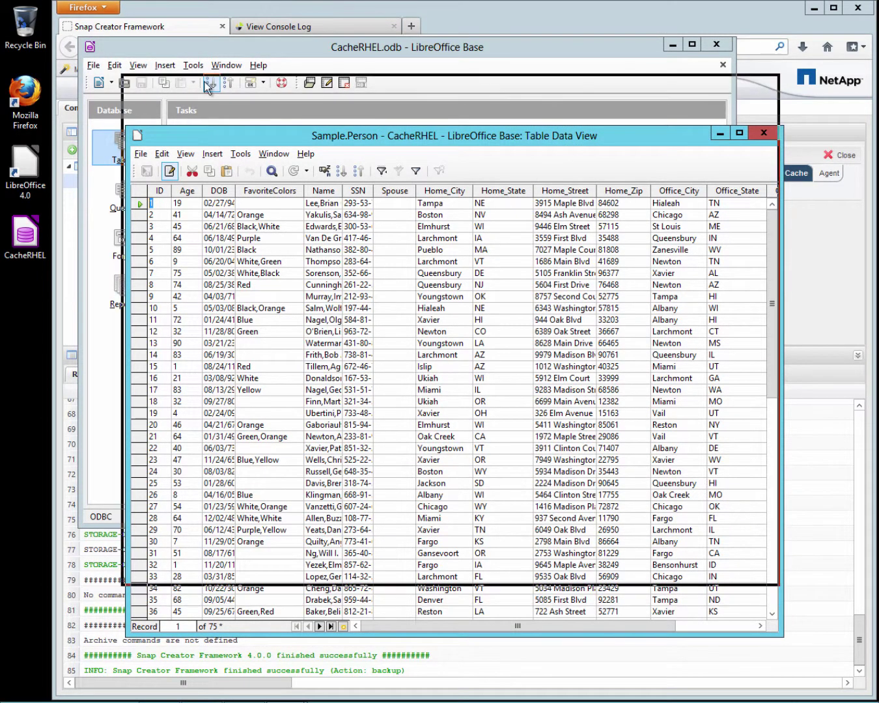
{"action": "scroll", "coordinate": [181, 233], "scroll_direction": "down", "scroll_amount": 1}
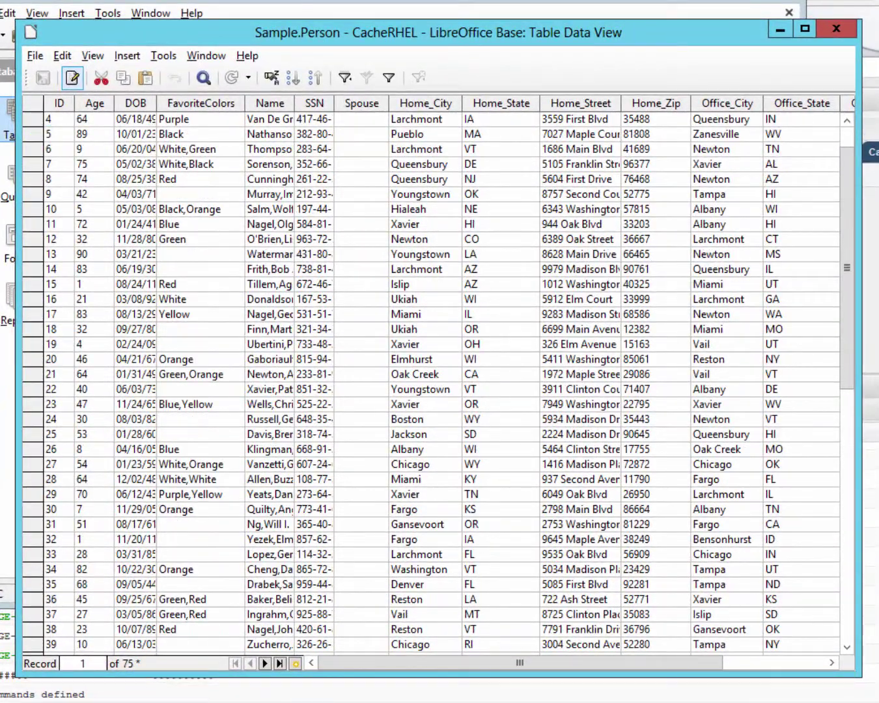
{"action": "scroll", "coordinate": [397, 313], "scroll_direction": "down", "scroll_amount": 11}
{"action": "scroll", "coordinate": [278, 339], "scroll_direction": "down", "scroll_amount": 20}
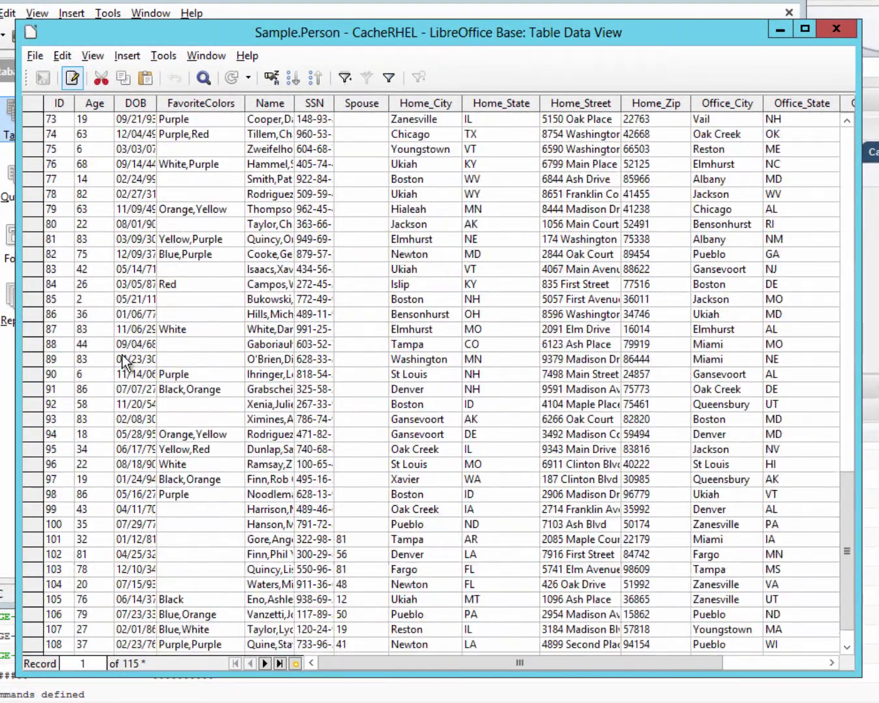
{"action": "scroll", "coordinate": [69, 438], "scroll_direction": "up", "scroll_amount": 20}
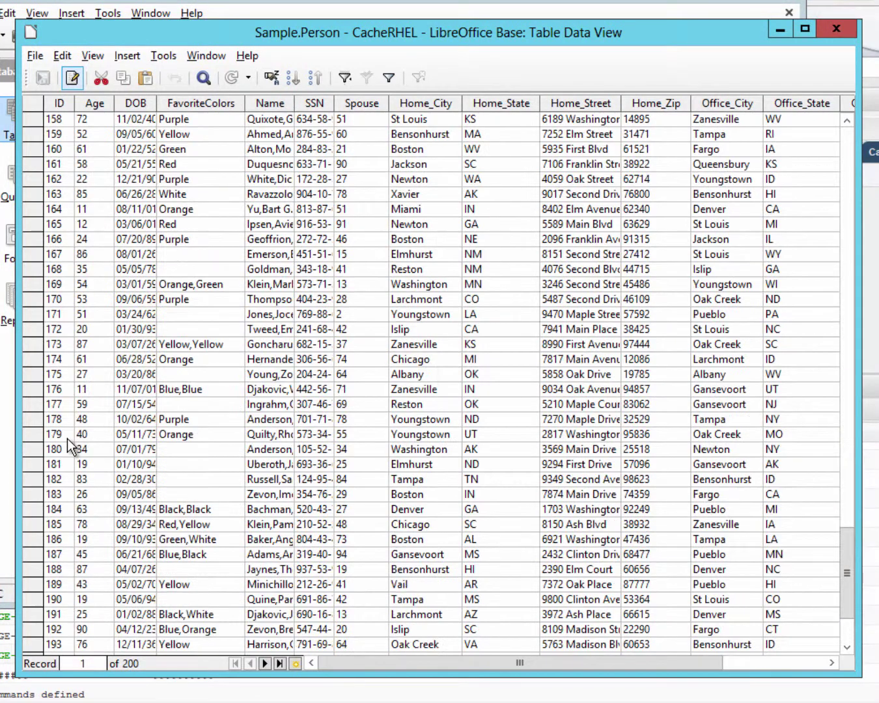
{"action": "scroll", "coordinate": [67, 439], "scroll_direction": "up", "scroll_amount": 3}
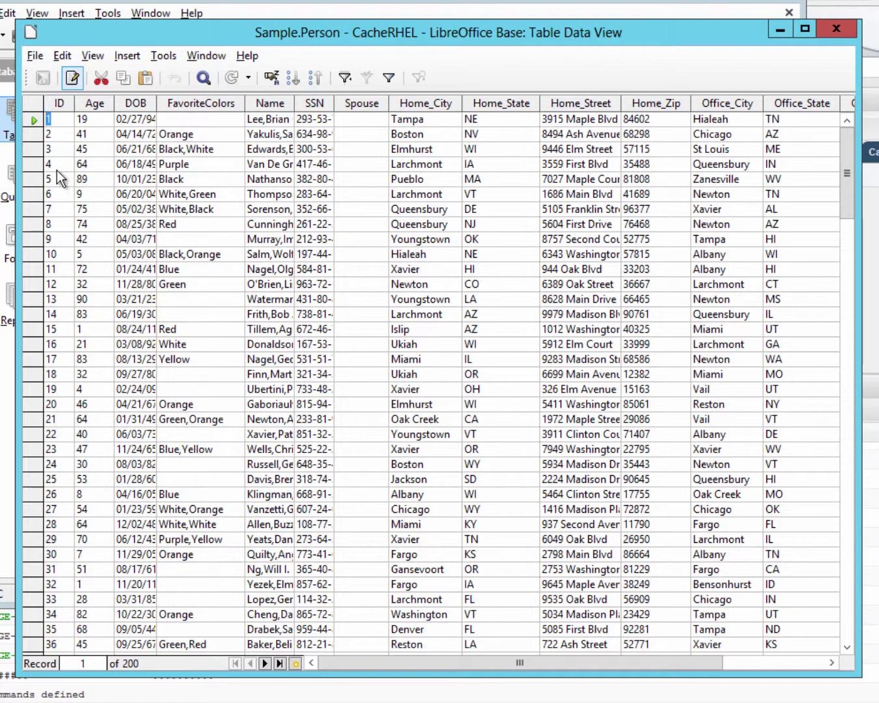
- Delete the records with IDs 4 through 20 from the Person table, confirm the deletion and close the table
{"action": "left_click", "coordinate": [32, 167]}
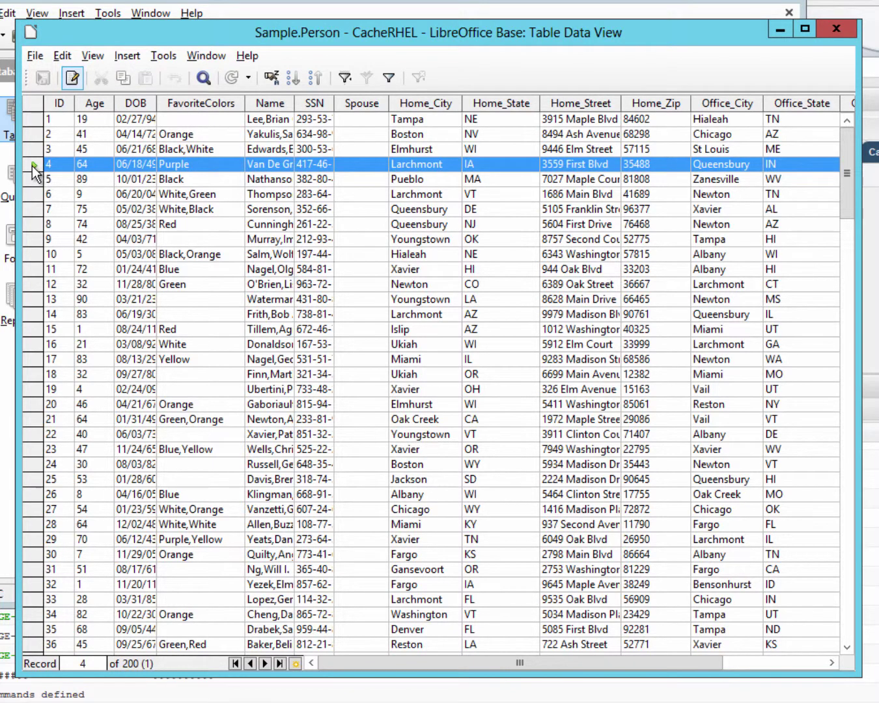
{"action": "left_click", "coordinate": [33, 406], "text": "shift"}
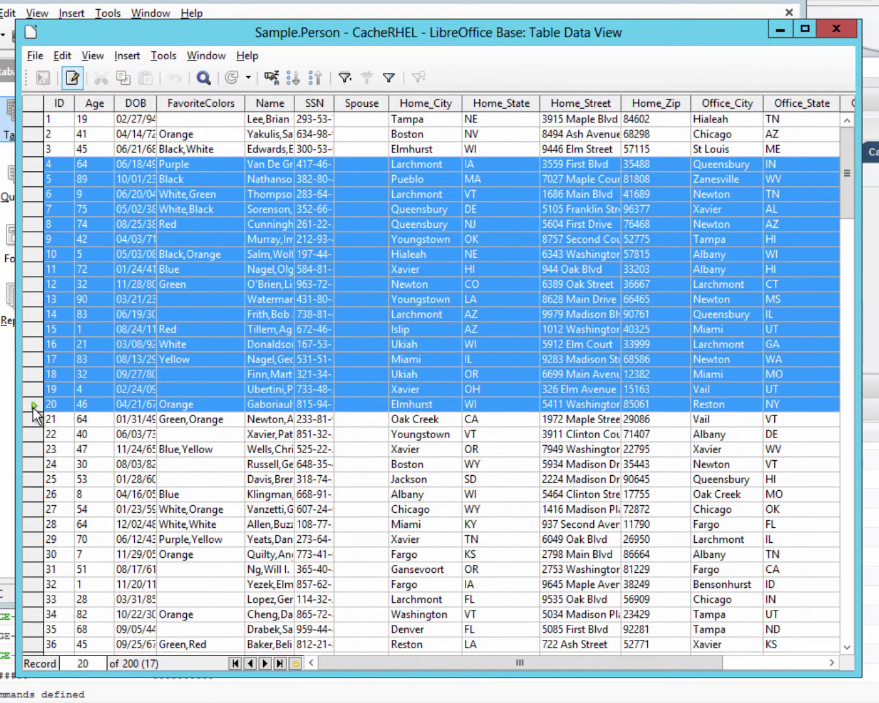
{"action": "right_click", "coordinate": [33, 408]}
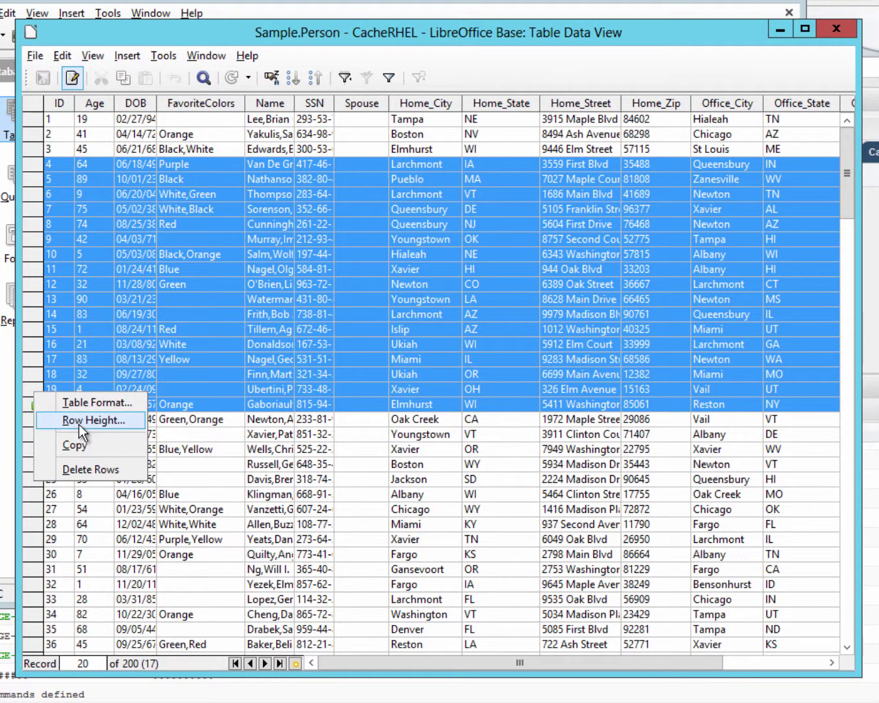
{"action": "left_click", "coordinate": [84, 469]}
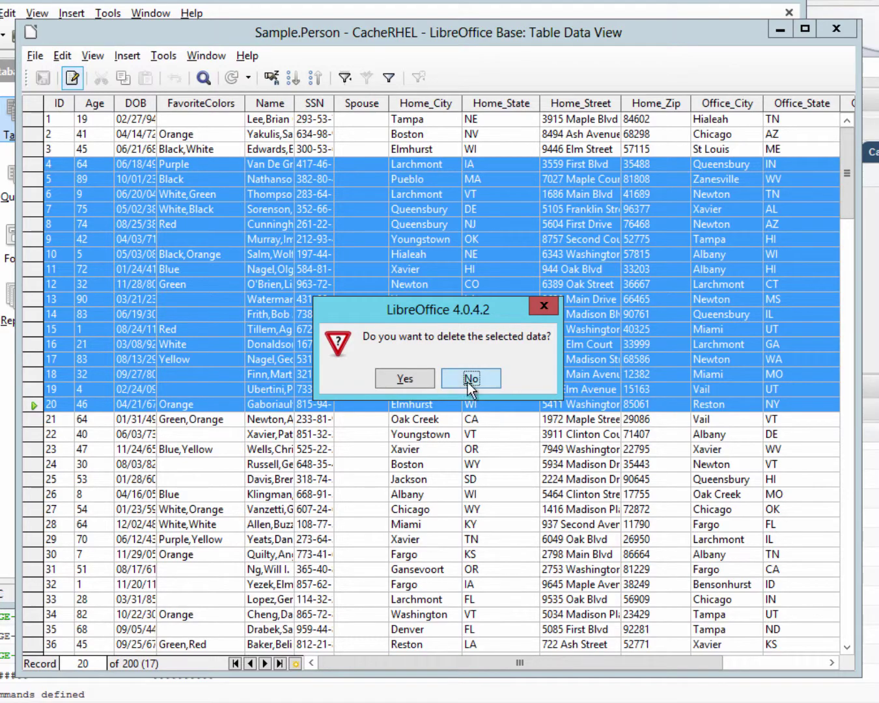
{"action": "left_click", "coordinate": [402, 380]}
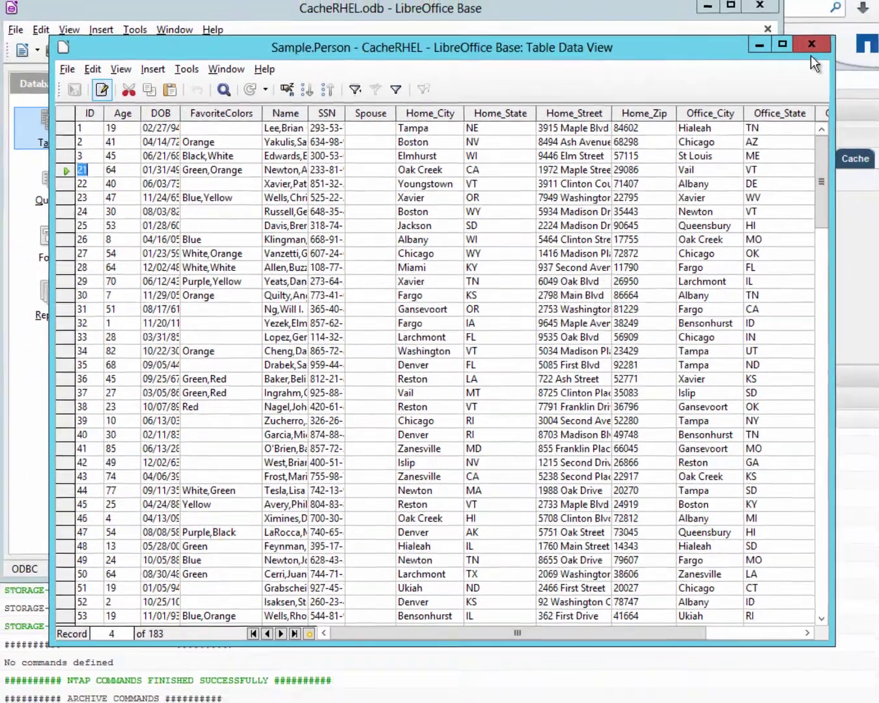
{"action": "left_click", "coordinate": [811, 44]}
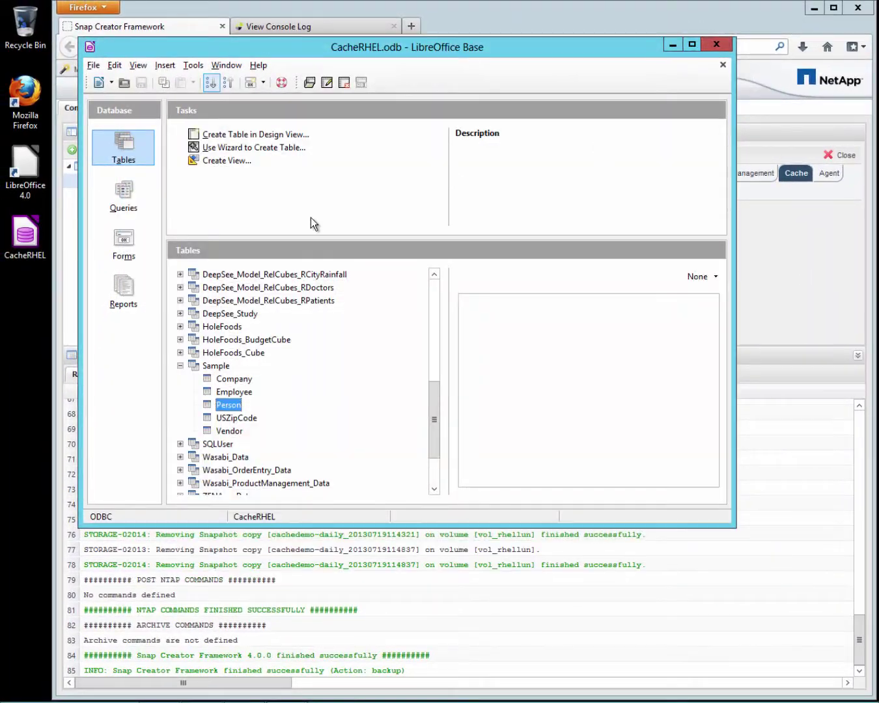
- Reopen the Person table to check its remaining records, and close the table and the CacheRHEL database
{"action": "double_click", "coordinate": [229, 406]}
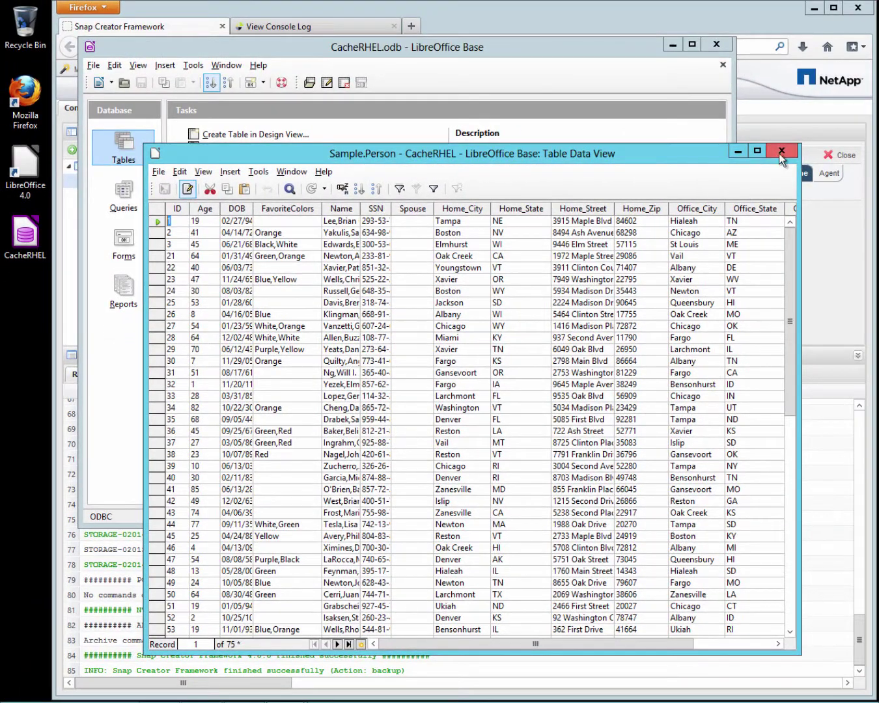
{"action": "left_click", "coordinate": [781, 151]}
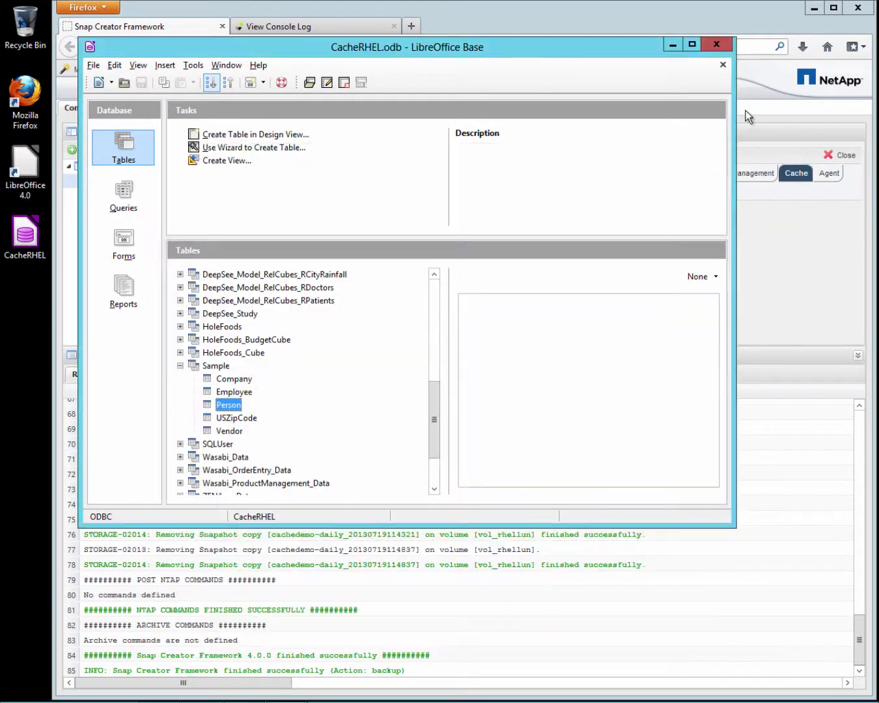
{"action": "left_click", "coordinate": [717, 43]}
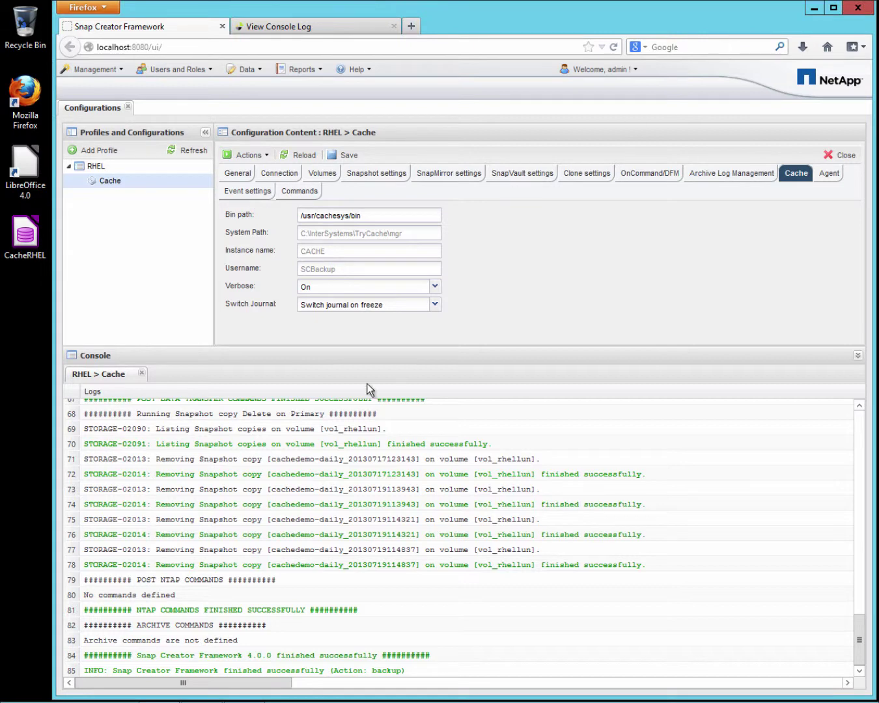
- Start a Restore of the Cache configuration in Snap Creator with controller 172.20.68.240, restore volume vol_rhellun and the daily policy
{"action": "left_click", "coordinate": [254, 160]}
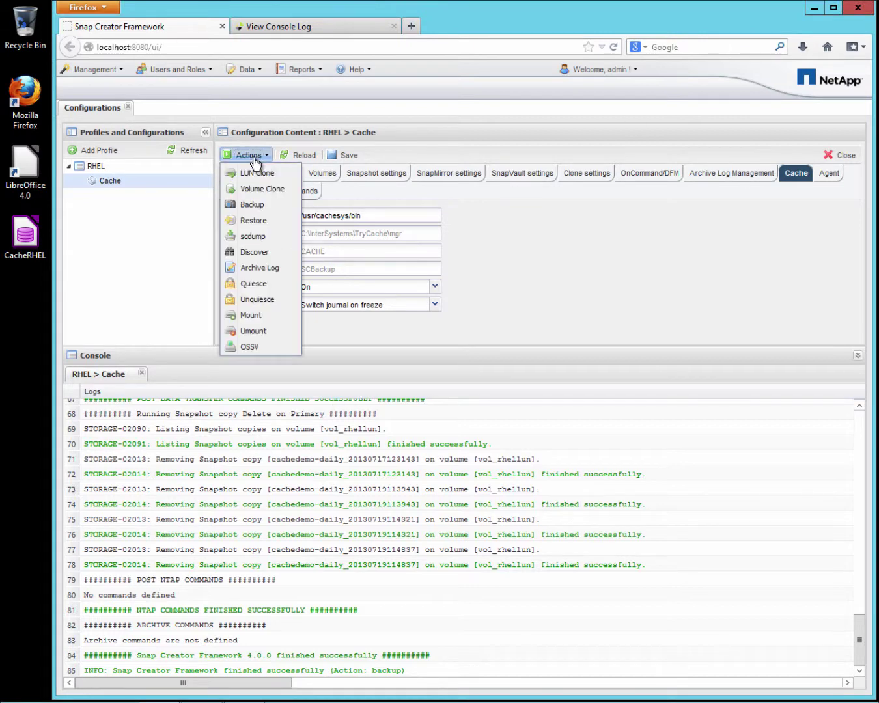
{"action": "left_click", "coordinate": [256, 223]}
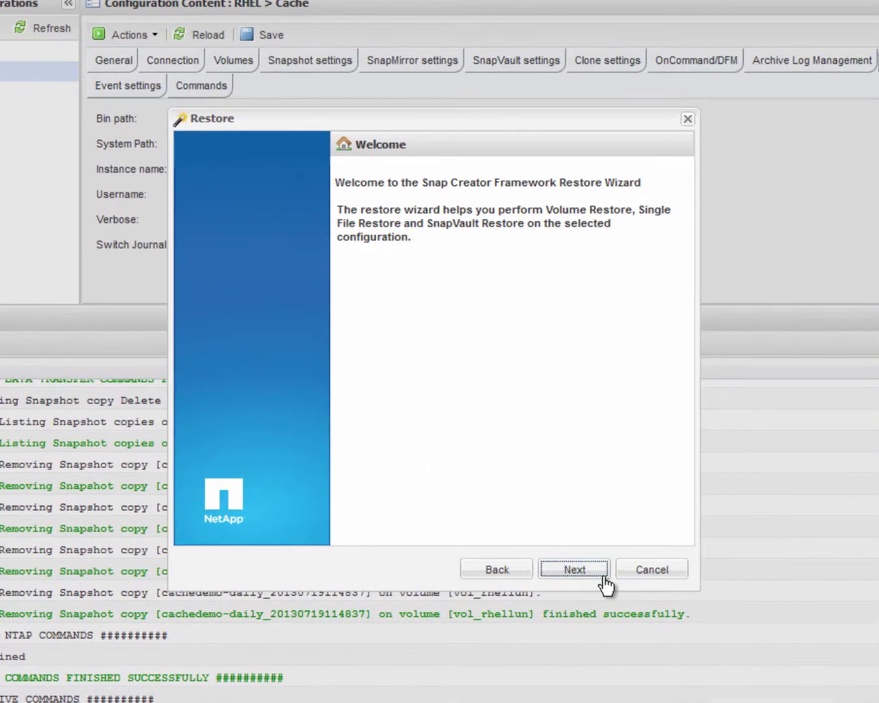
{"action": "left_click", "coordinate": [581, 569]}
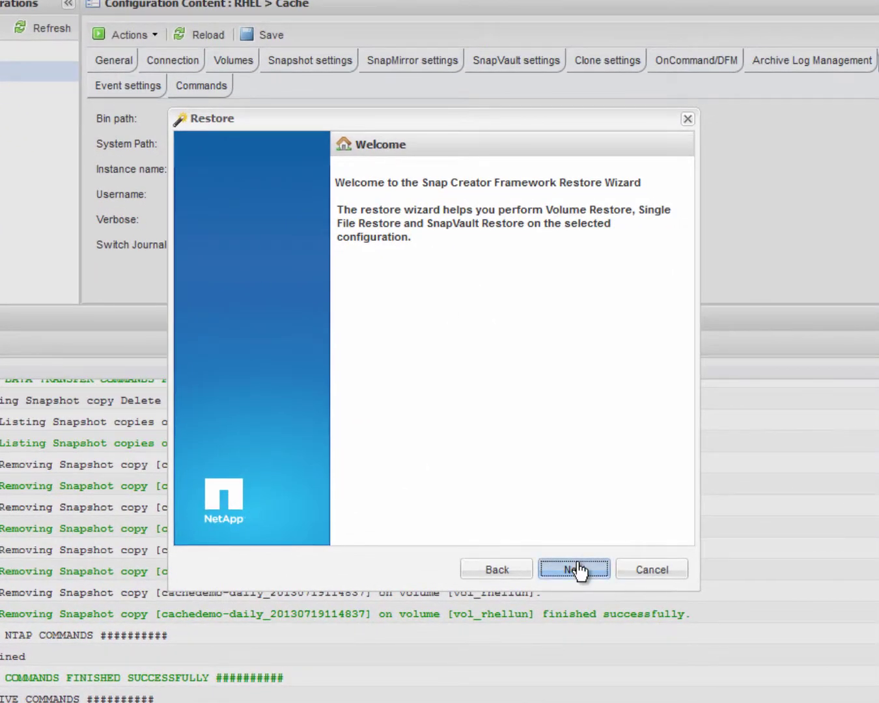
{"action": "left_click", "coordinate": [457, 230]}
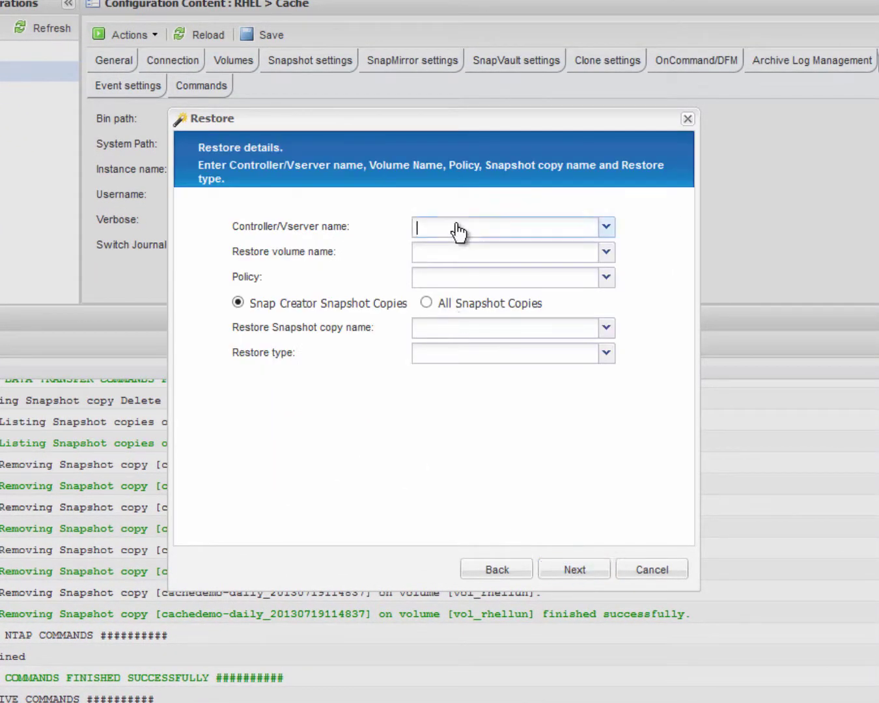
{"action": "left_click", "coordinate": [443, 250]}
{"action": "left_click", "coordinate": [447, 256]}
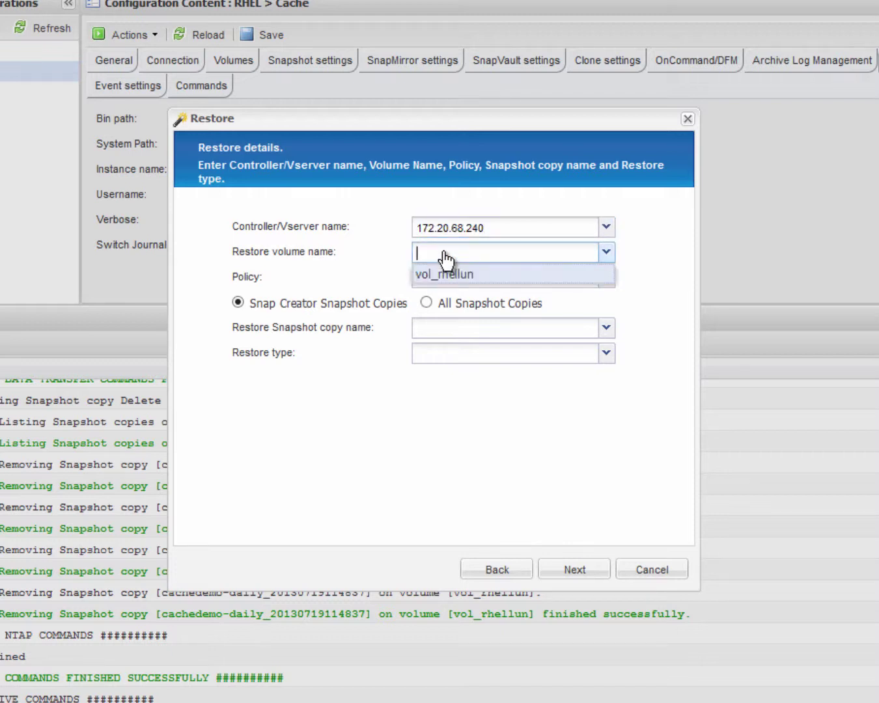
{"action": "left_click", "coordinate": [446, 274]}
{"action": "left_click", "coordinate": [443, 282]}
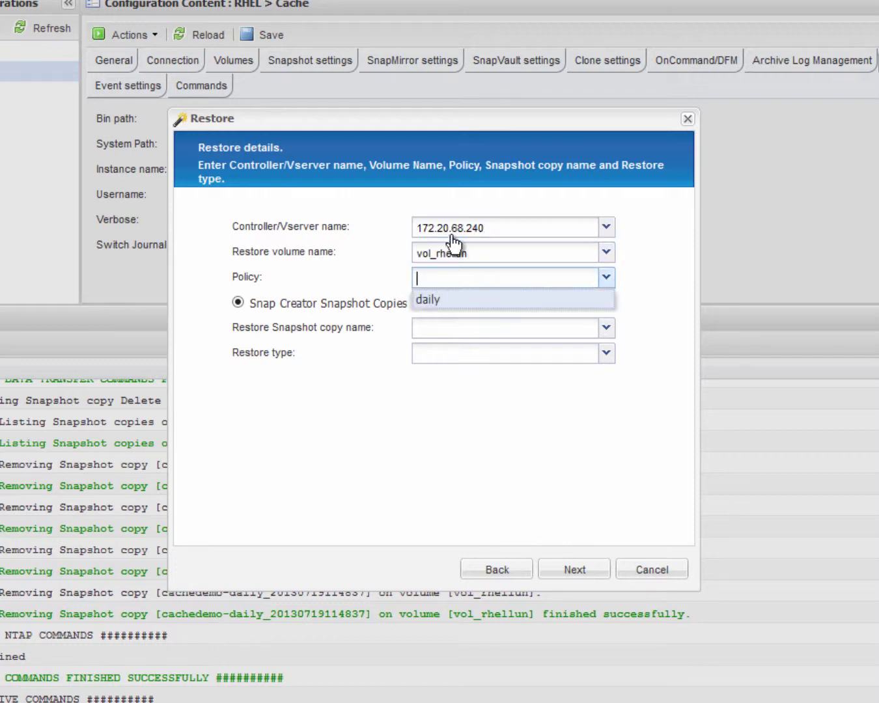
{"action": "left_click", "coordinate": [445, 303]}
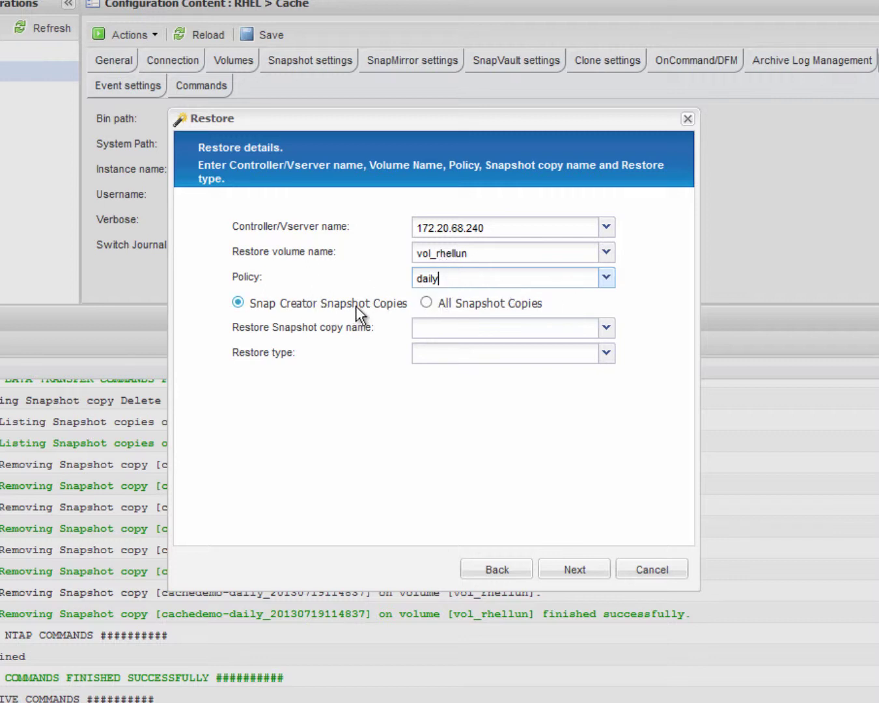
{"action": "left_click", "coordinate": [464, 328]}
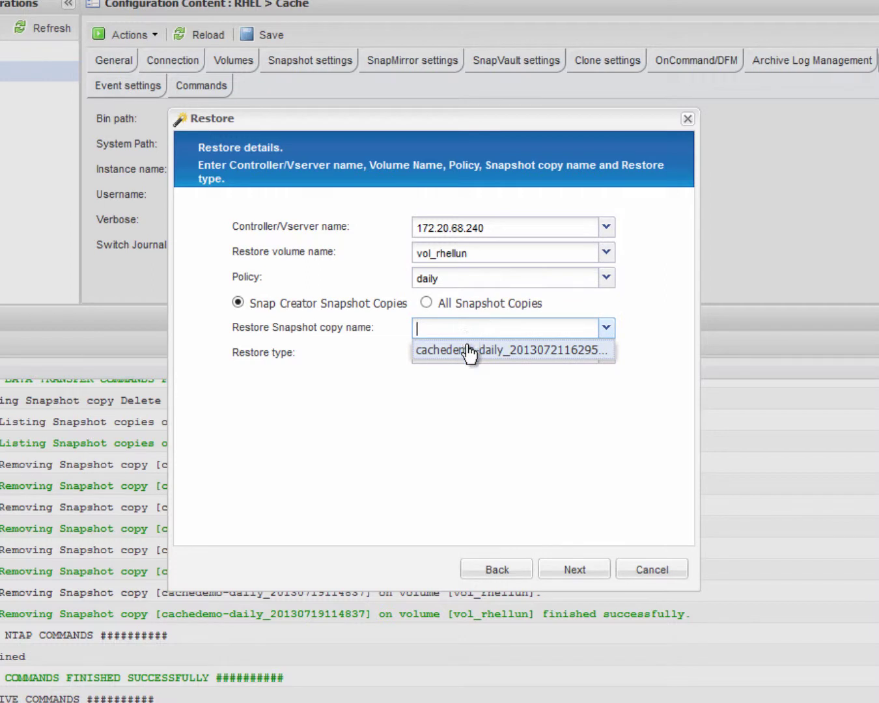
{"action": "left_click", "coordinate": [468, 351]}
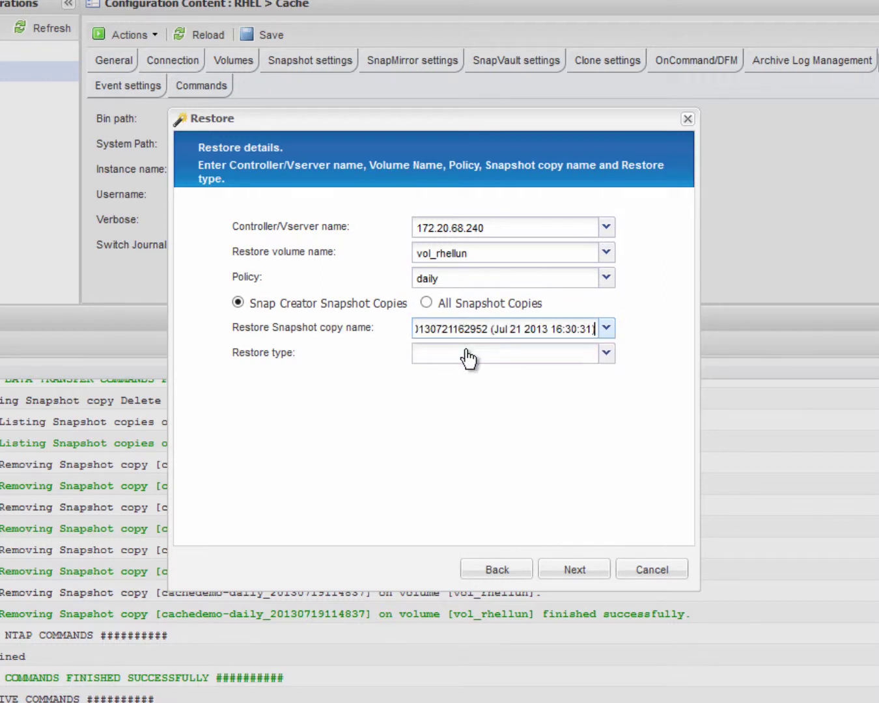
{"action": "left_click", "coordinate": [466, 357]}
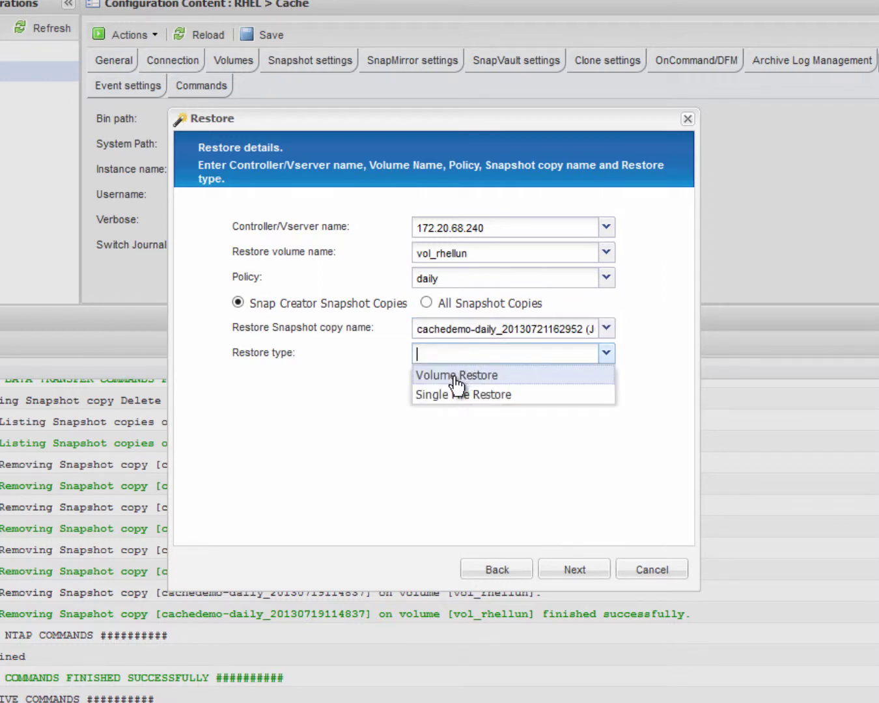
{"action": "left_click", "coordinate": [457, 384]}
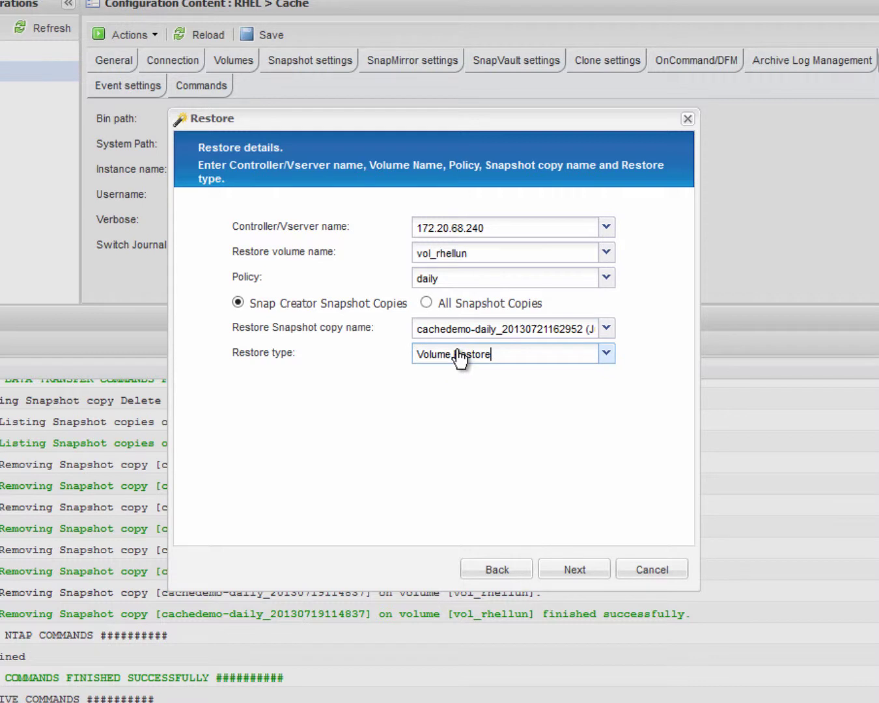
{"action": "left_click", "coordinate": [566, 572]}
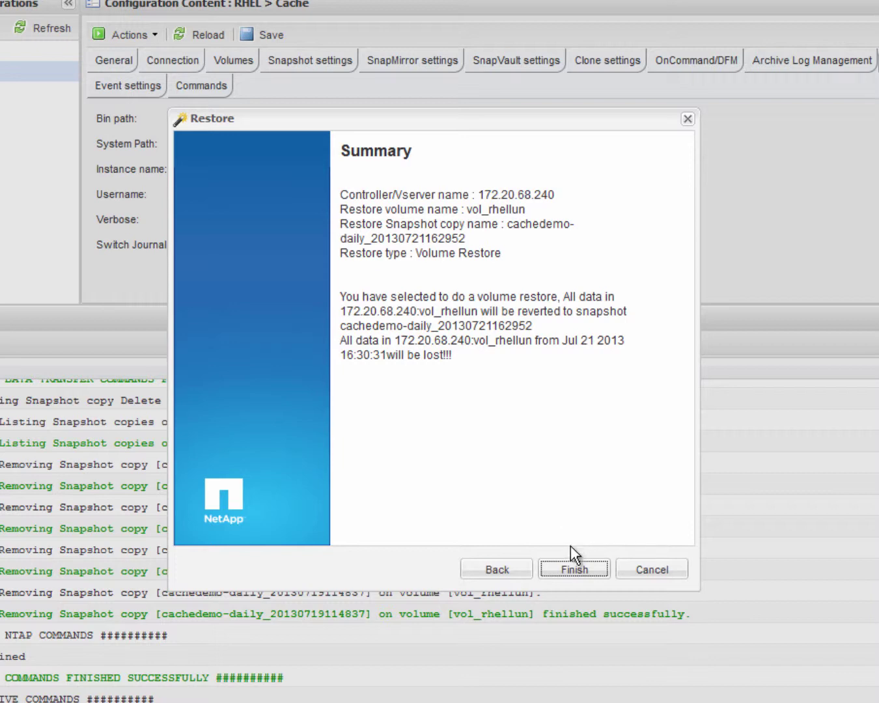
- Finish the restore wizard, accept reverting the volume to the snapshot, and read the restore log to its final entries
{"action": "left_click", "coordinate": [582, 570]}
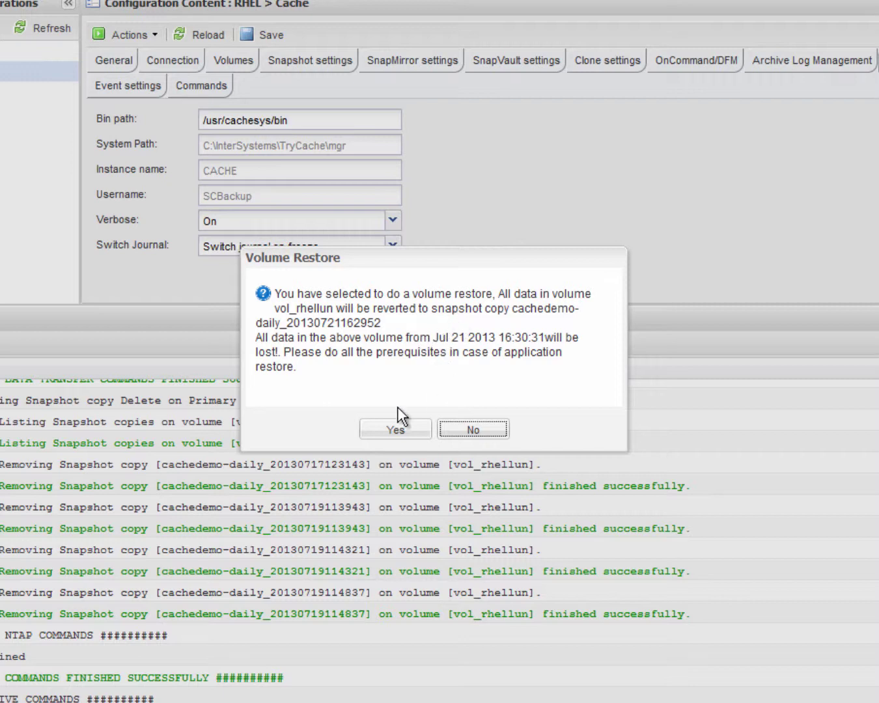
{"action": "left_click", "coordinate": [404, 428]}
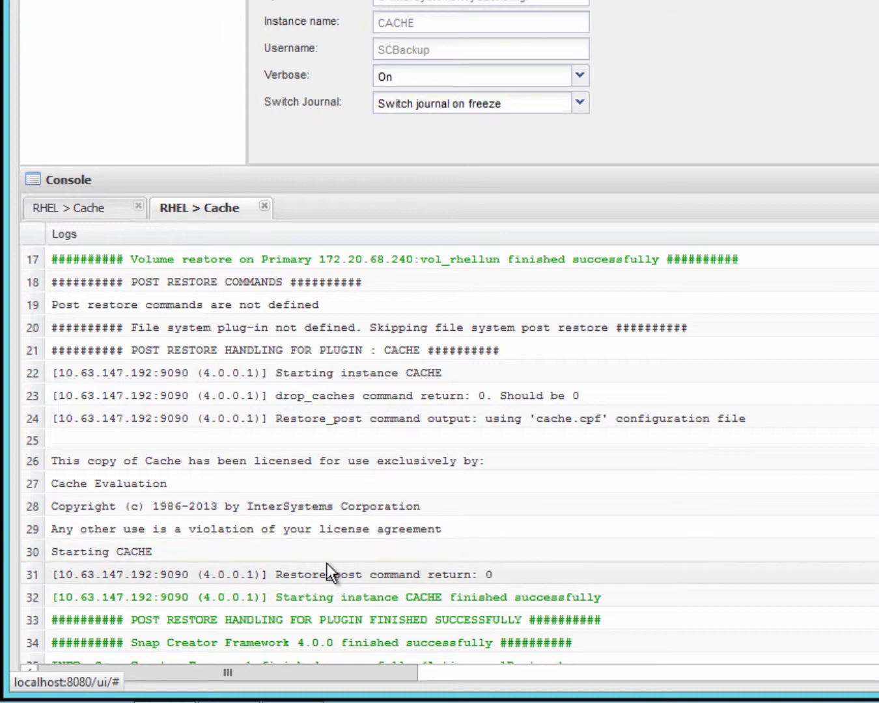
{"action": "scroll", "coordinate": [449, 596], "scroll_direction": "down", "scroll_amount": 1}
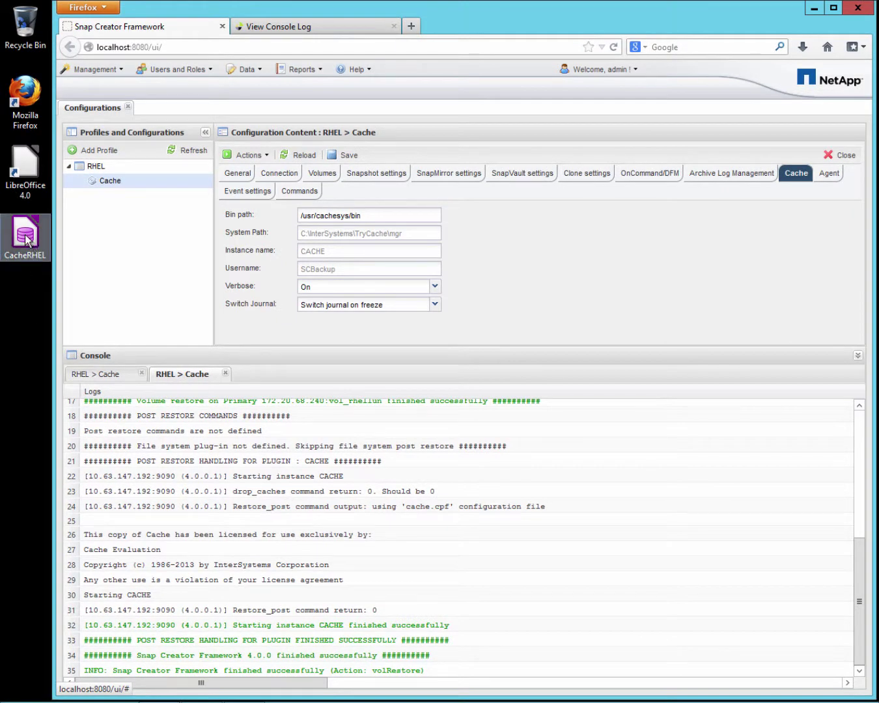
- Open the CacheRHEL database in LibreOffice Base again and open the Person table from the Sample group
{"action": "double_click", "coordinate": [26, 239]}
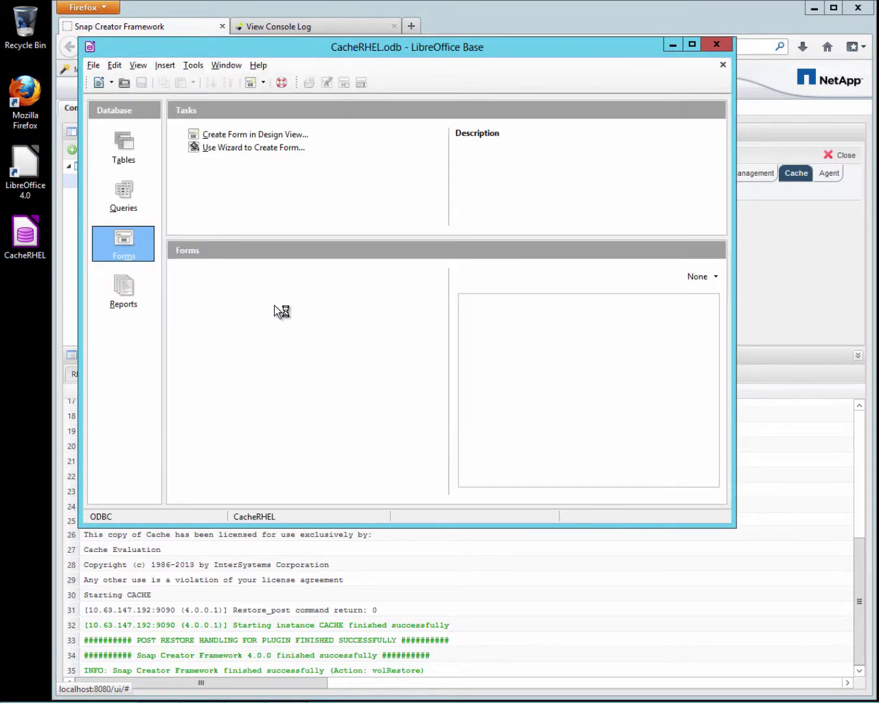
{"action": "left_click", "coordinate": [126, 139]}
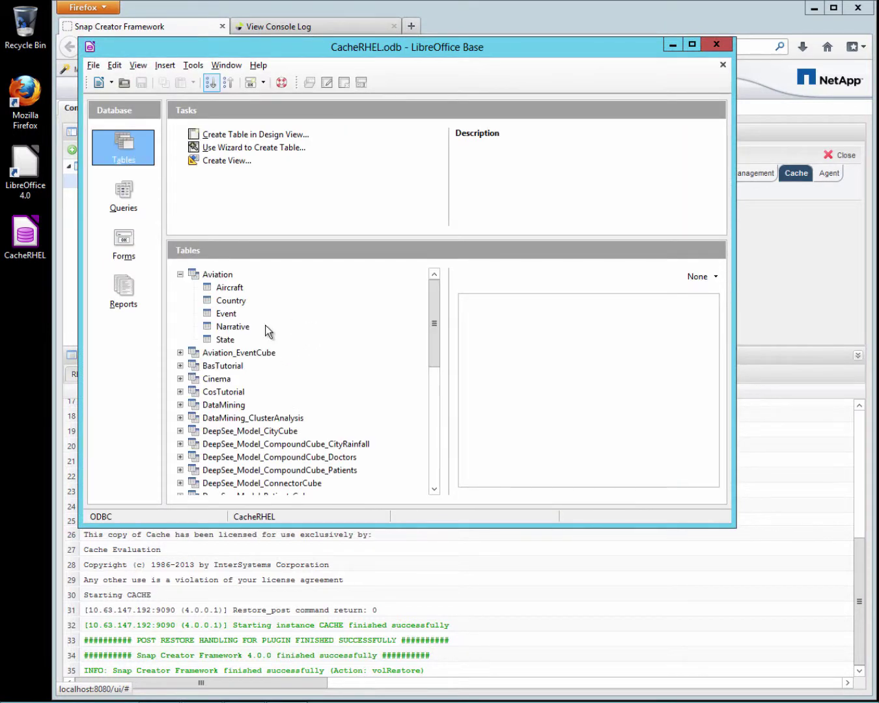
{"action": "scroll", "coordinate": [367, 444], "scroll_direction": "down", "scroll_amount": 7}
{"action": "left_click", "coordinate": [179, 366]}
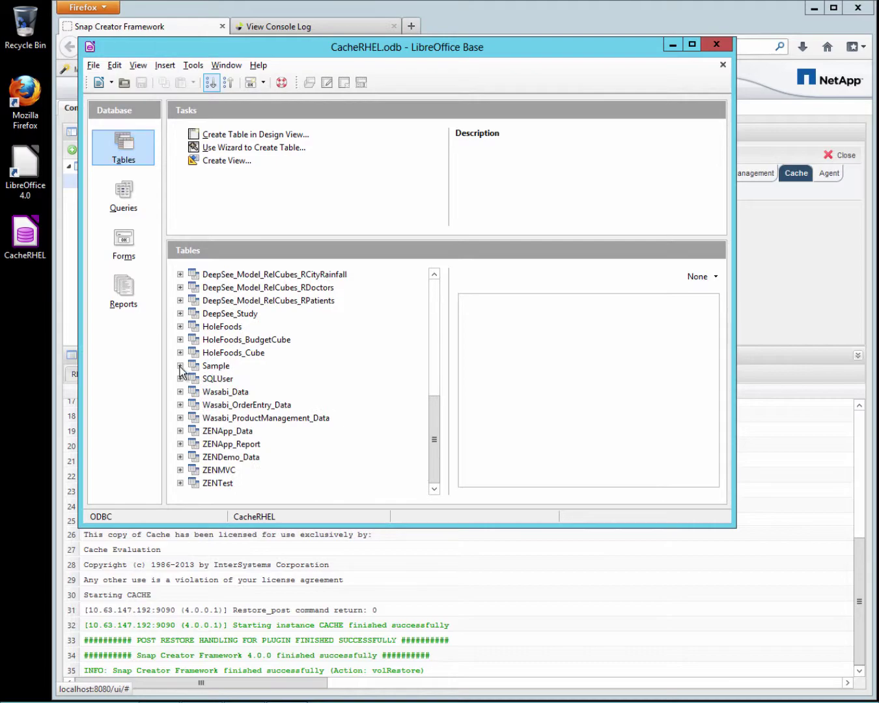
{"action": "left_click", "coordinate": [180, 365]}
{"action": "left_click", "coordinate": [224, 406]}
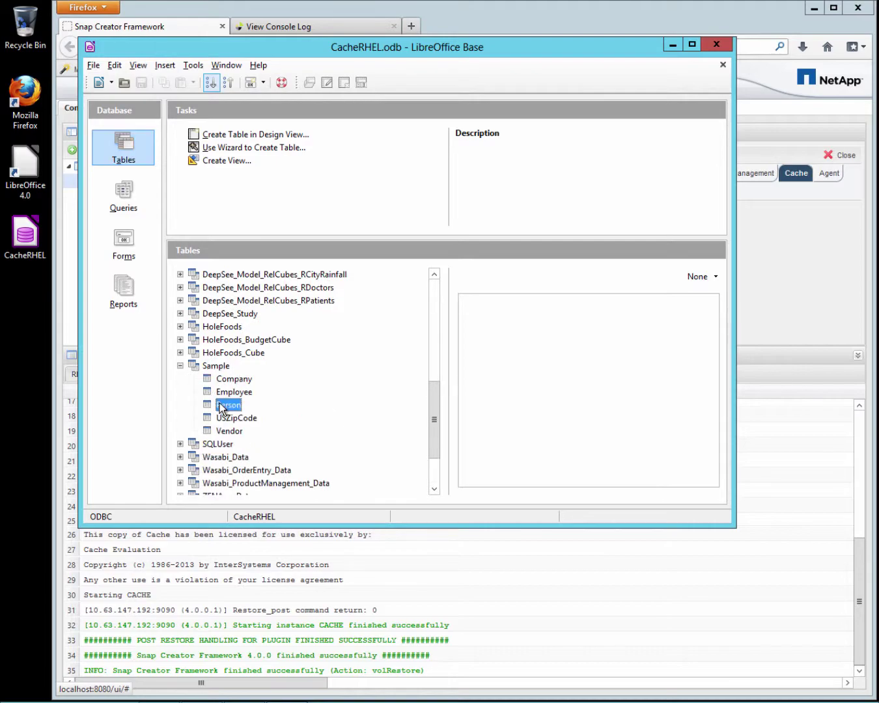
{"action": "double_click", "coordinate": [222, 406]}
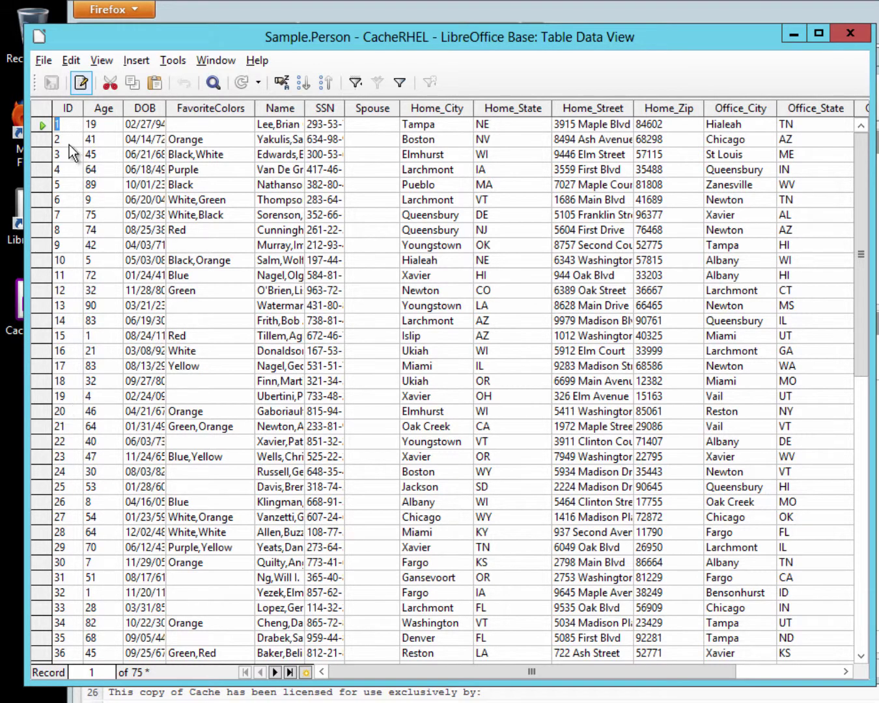
- Check the Person table for the records with IDs 4 through 20, and close the table and the database
{"action": "left_click", "coordinate": [72, 414]}
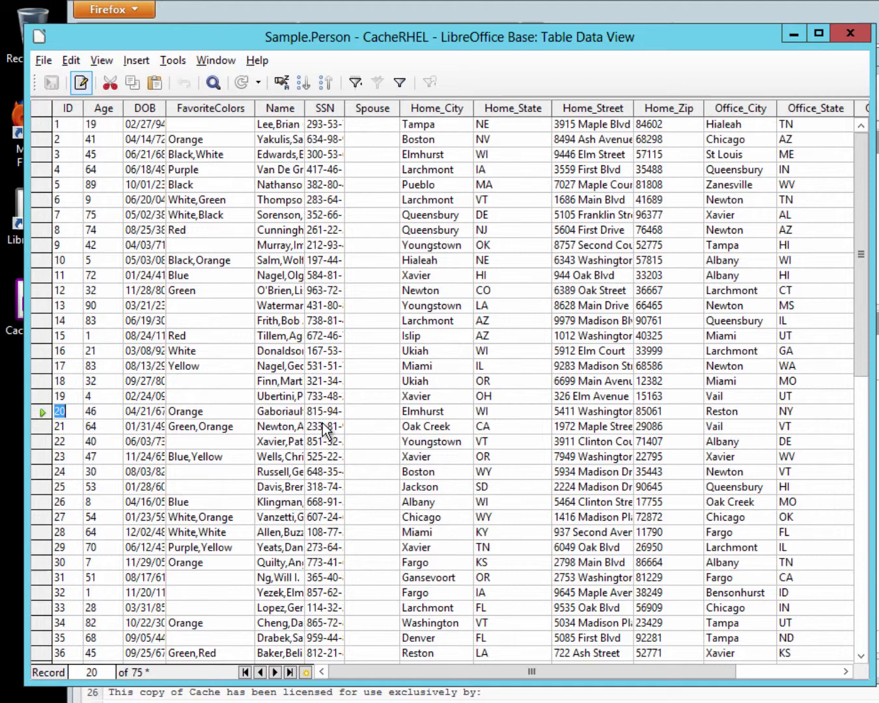
{"action": "left_click", "coordinate": [448, 417]}
{"action": "left_click", "coordinate": [449, 366]}
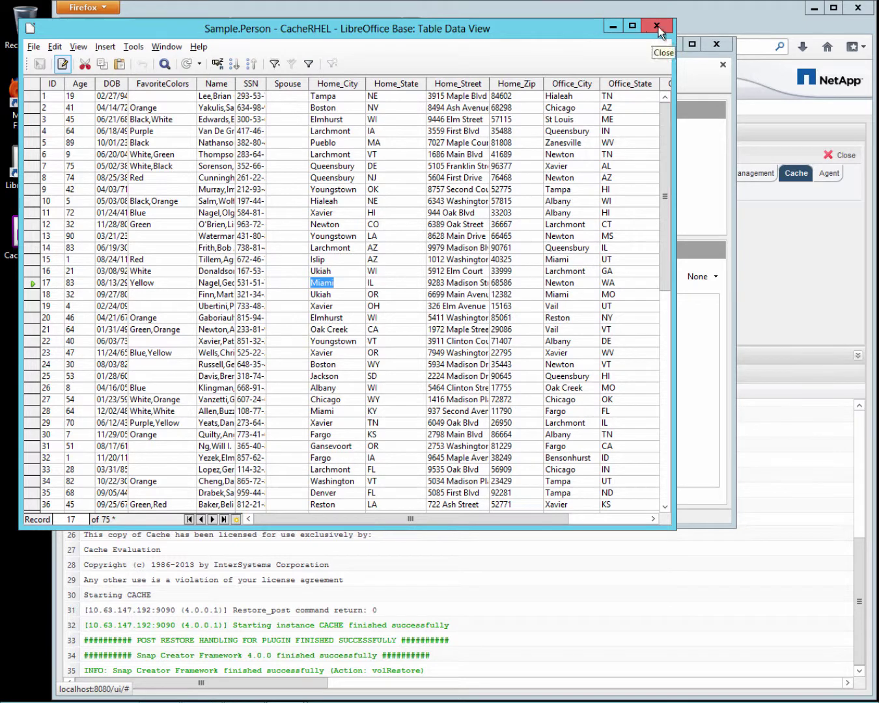
{"action": "left_click", "coordinate": [659, 27]}
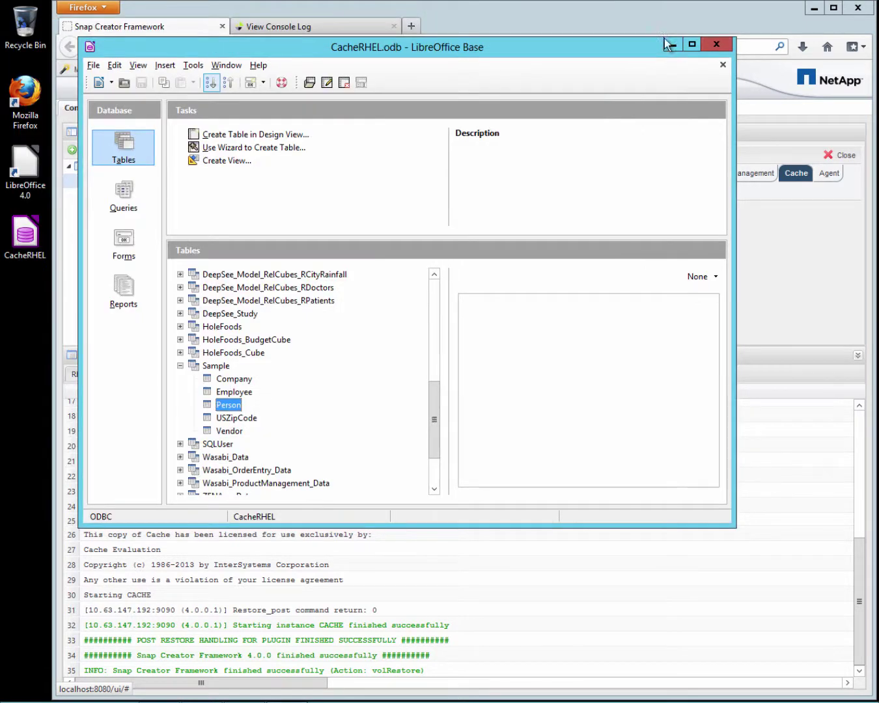
{"action": "left_click", "coordinate": [720, 44]}
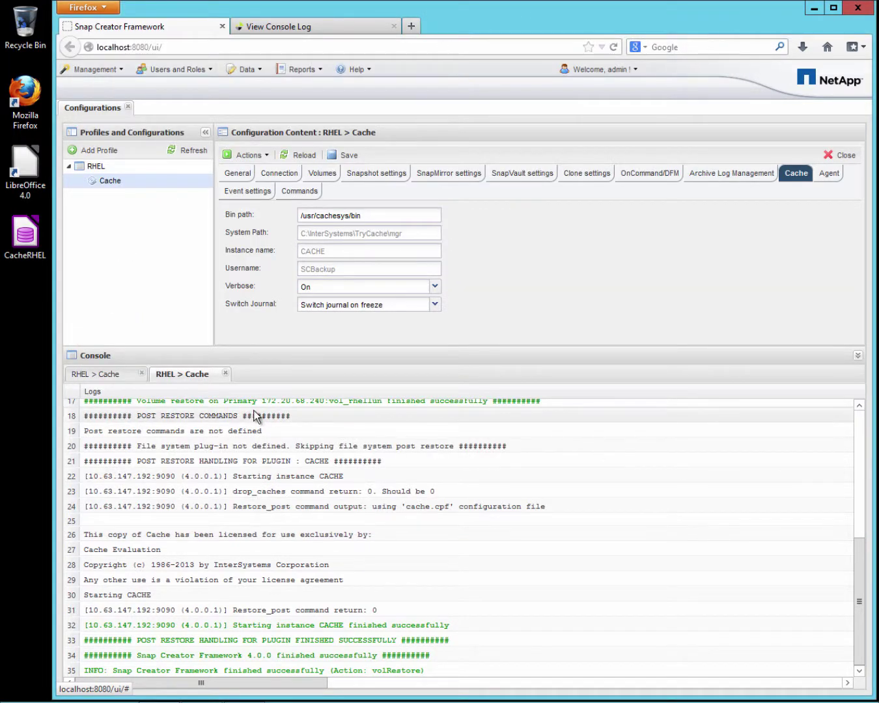